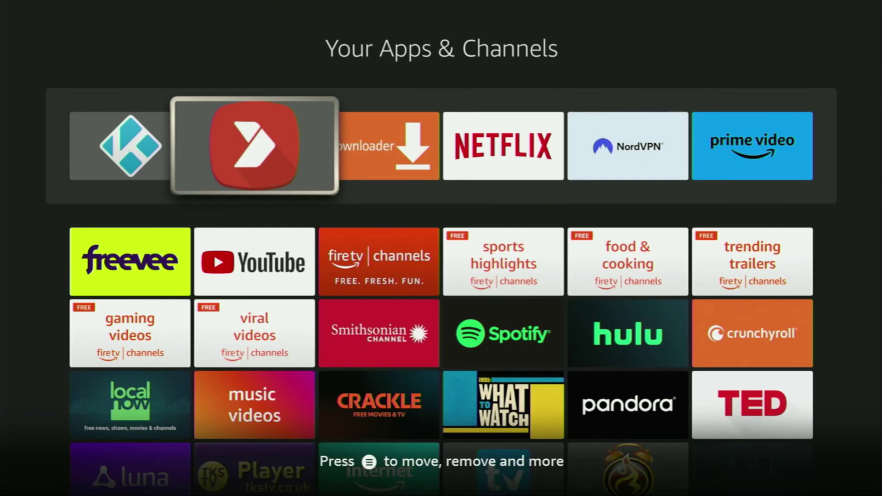
# Open Aptoide TV and browse its Top Apps, New Arrivals, Free Games and Applications rows
pyautogui.press('Return')
pyautogui.press('Left')
pyautogui.press('Right')
pyautogui.press('Right')
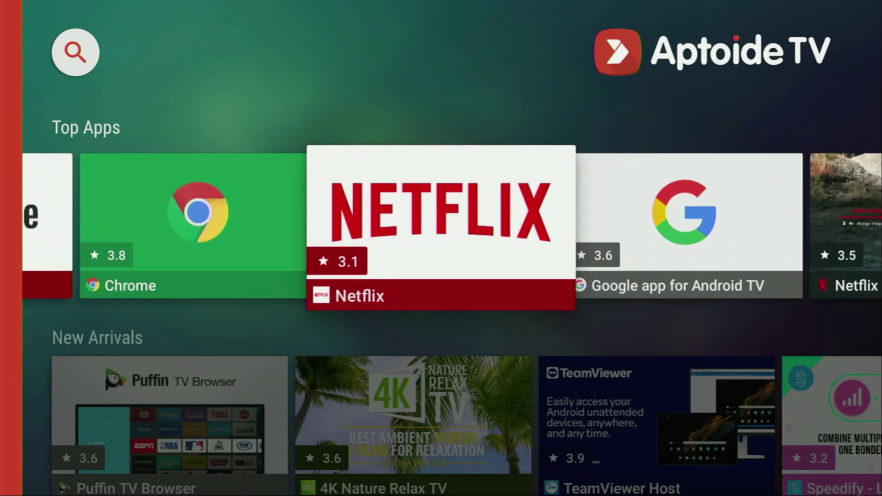
pyautogui.press('Right')
pyautogui.press('Right')
pyautogui.press('Right')
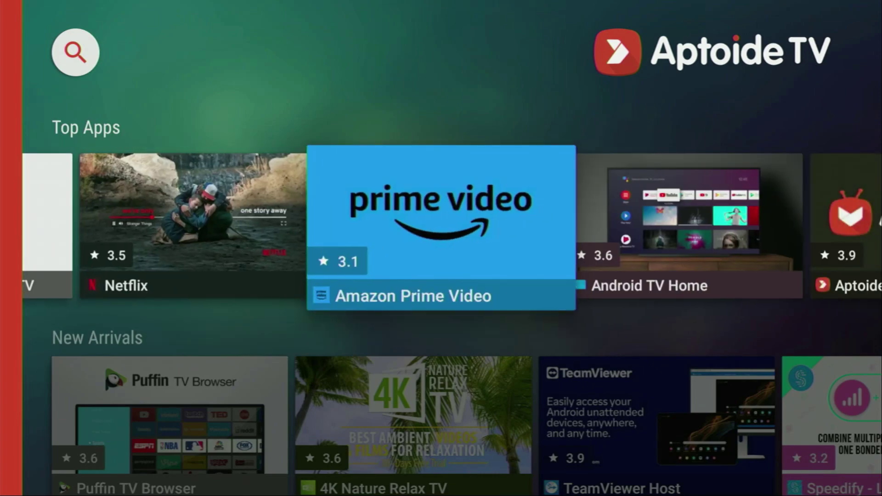
pyautogui.press('Down')
pyautogui.press('Right')
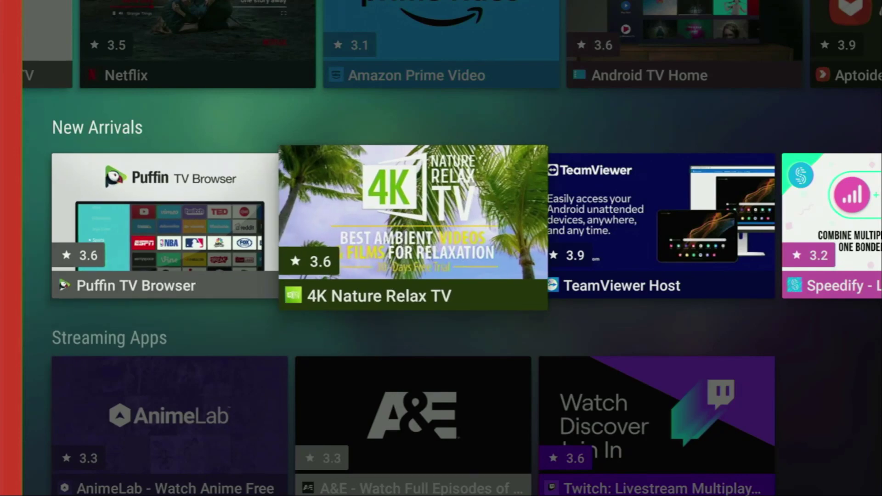
pyautogui.press('Right')
pyautogui.press('Right')
pyautogui.press('Right')
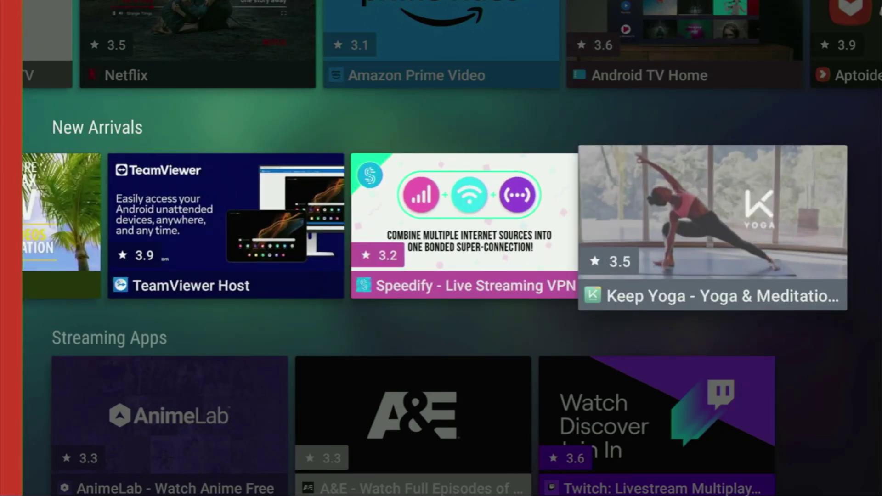
pyautogui.press('Down')
pyautogui.press('Down')
pyautogui.press('Down')
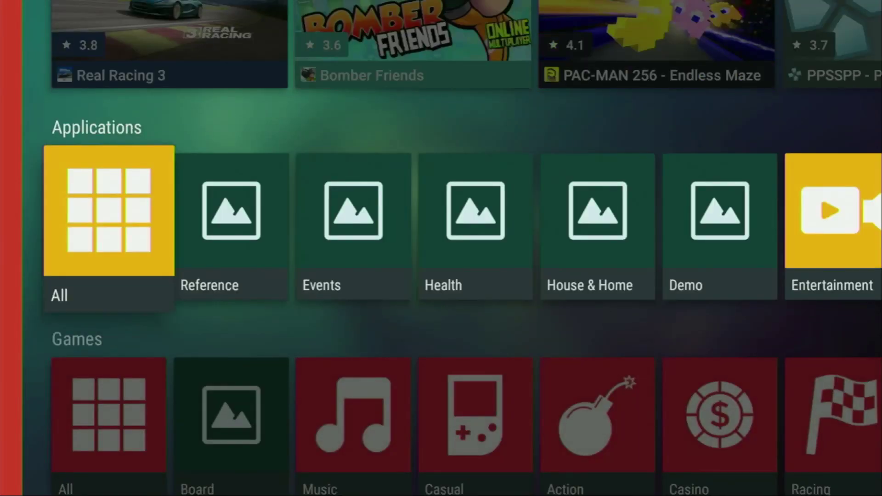
pyautogui.press('Up')
pyautogui.press('Right')
pyautogui.press('Right')
pyautogui.press('Right')
pyautogui.press('Right')
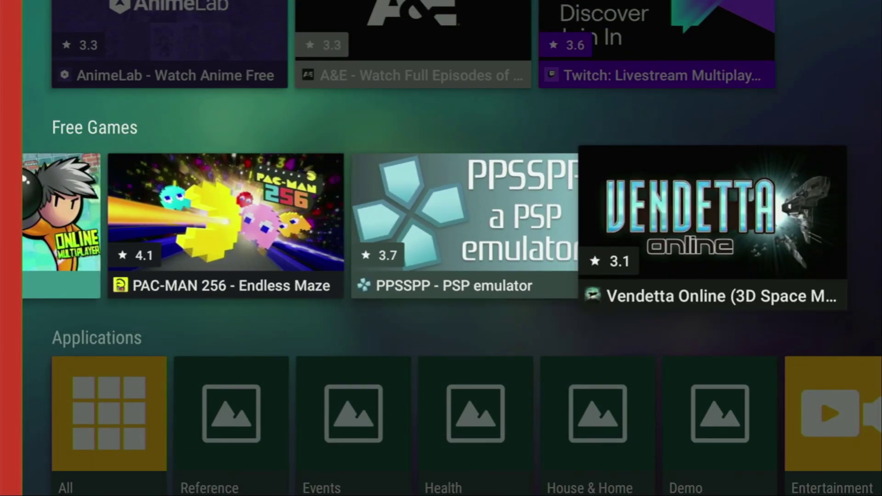
pyautogui.press('Down')
pyautogui.press('Right')
pyautogui.press('Right')
pyautogui.press('Right')
pyautogui.press('Right')
pyautogui.press('Right')
pyautogui.press('Right')
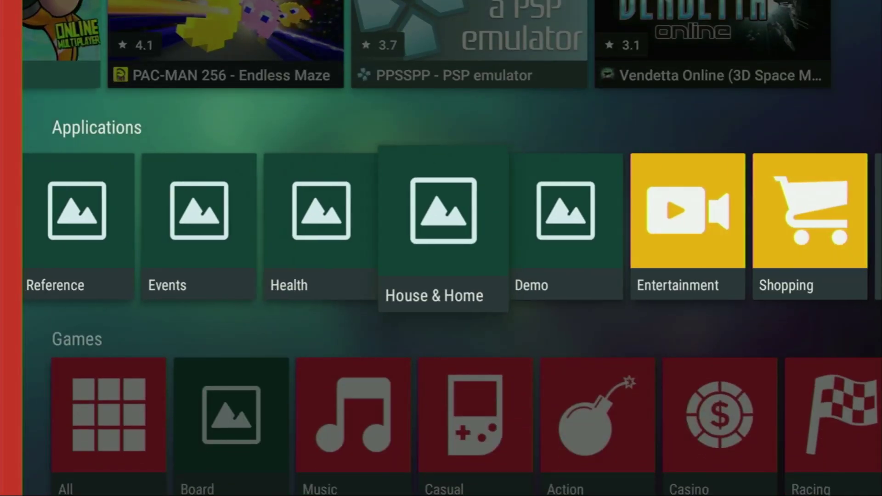
# Go back up to the Top Apps row and reach the Downloader listing
pyautogui.press('Up')
pyautogui.press('Up')
pyautogui.press('Up')
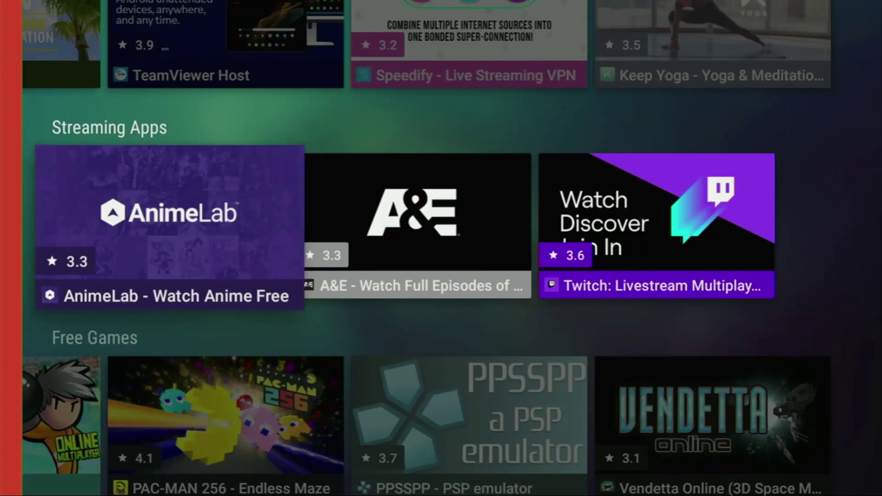
pyautogui.press('Up')
pyautogui.press('Right')
pyautogui.press('Right')
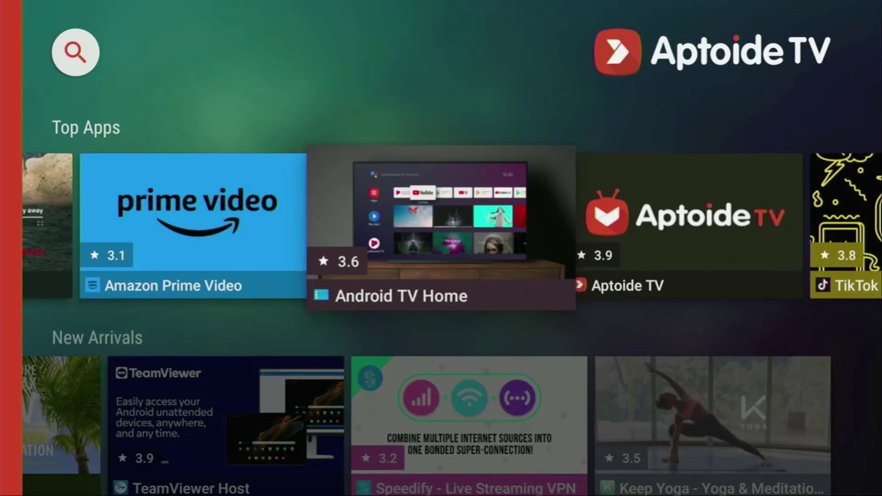
pyautogui.press('Right')
pyautogui.press('Right')
pyautogui.press('Right')
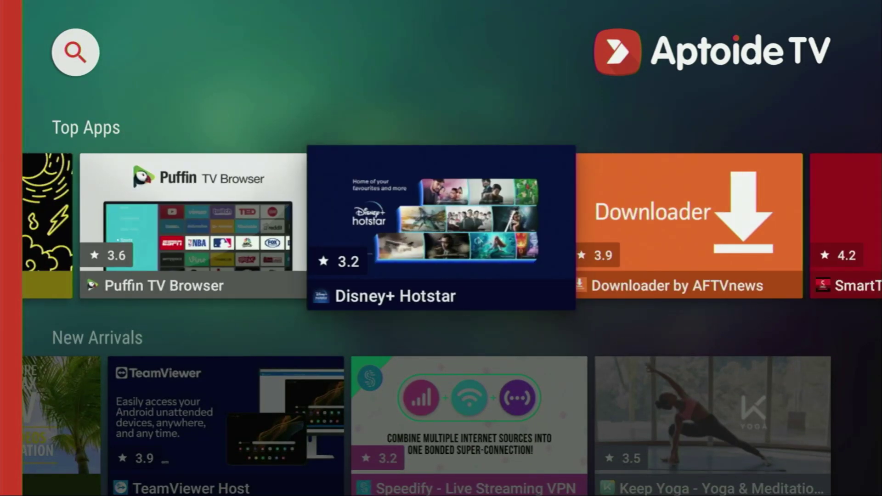
pyautogui.press('Right')
pyautogui.press('Right')
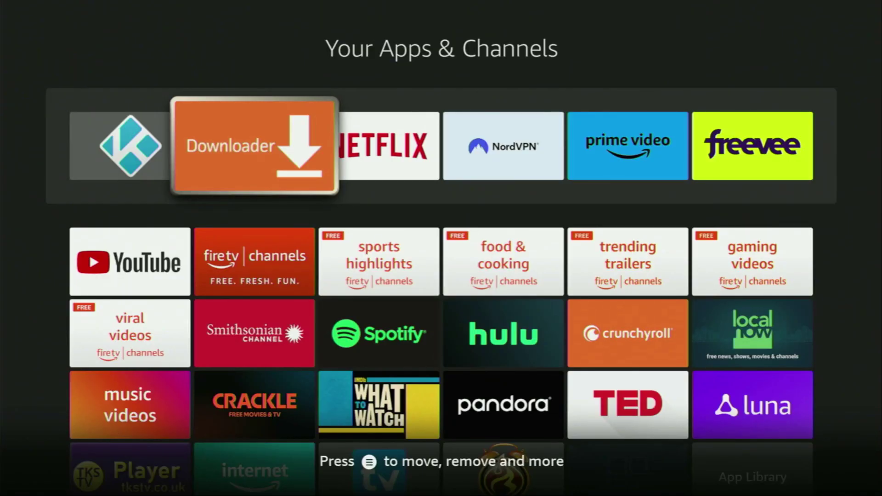
# From the home screen, search 'Do', pick the Downloader suggestion, then return home
pyautogui.press('Home')
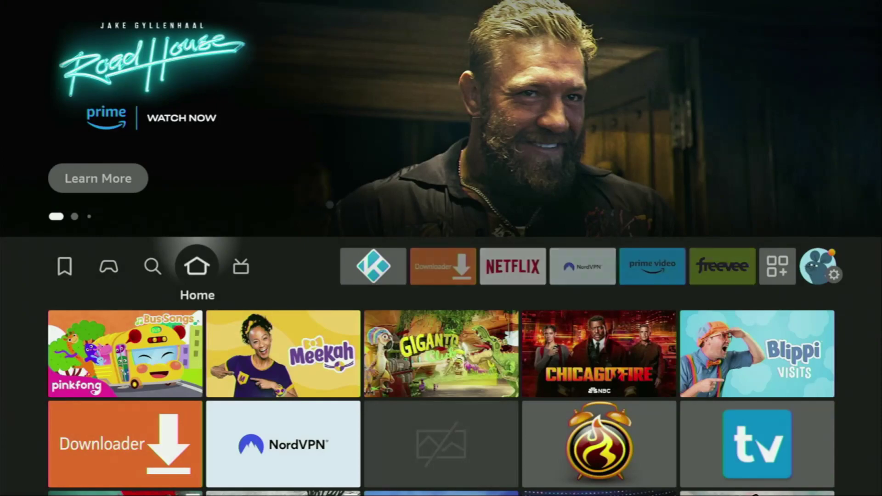
pyautogui.press('Left')
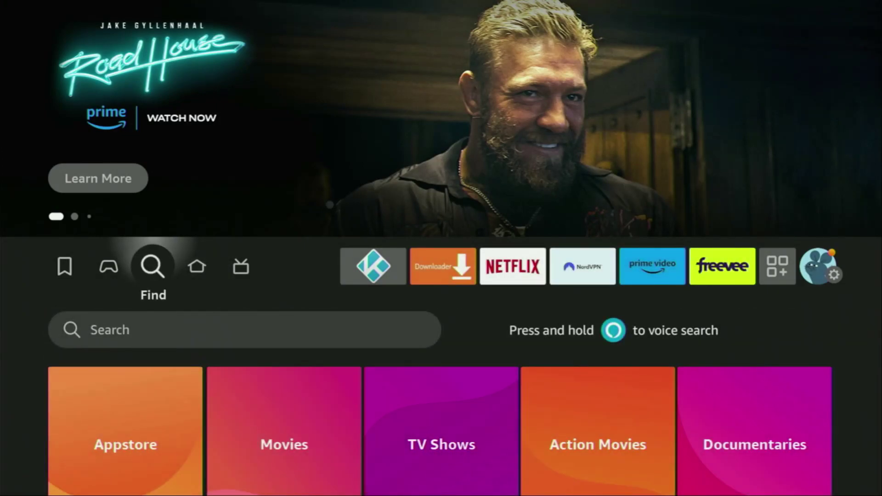
pyautogui.press('Down')
pyautogui.press('Return')
pyautogui.press('Right')
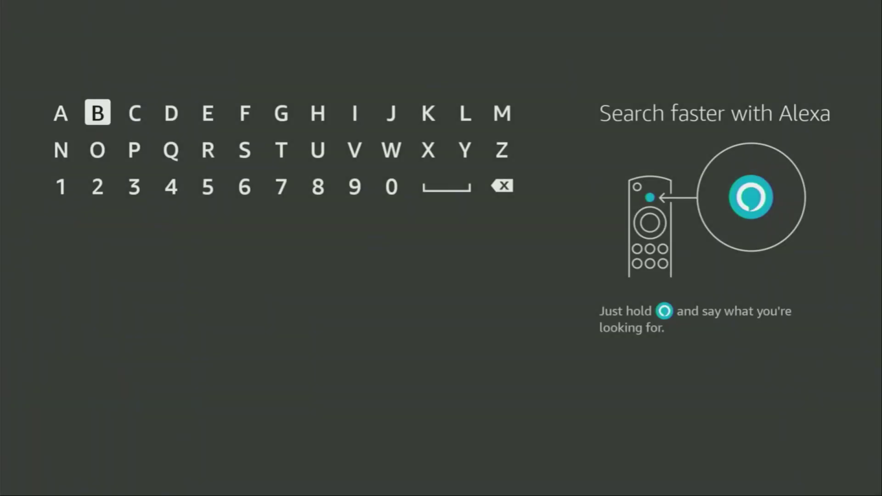
pyautogui.press('Right')
pyautogui.press('Right')
pyautogui.press('Return')
pyautogui.press('Down')
pyautogui.press('Left')
pyautogui.press('Left')
pyautogui.press('Return')
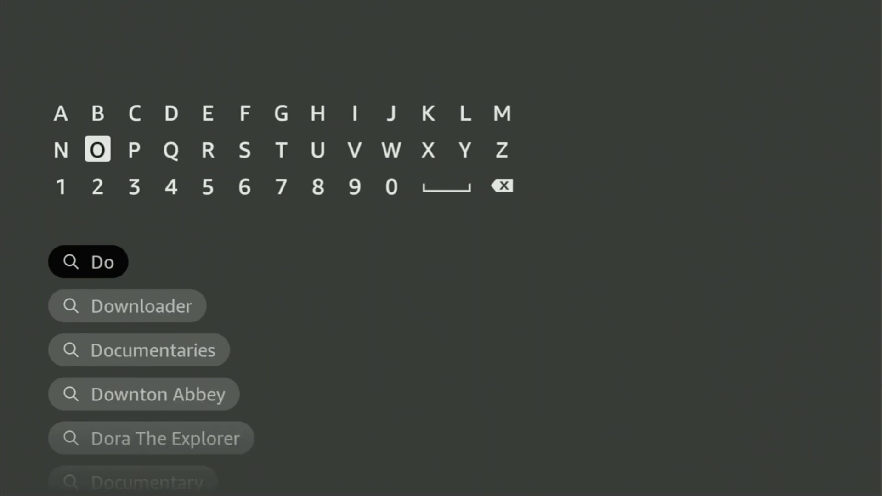
pyautogui.press('Down')
pyautogui.press('Down')
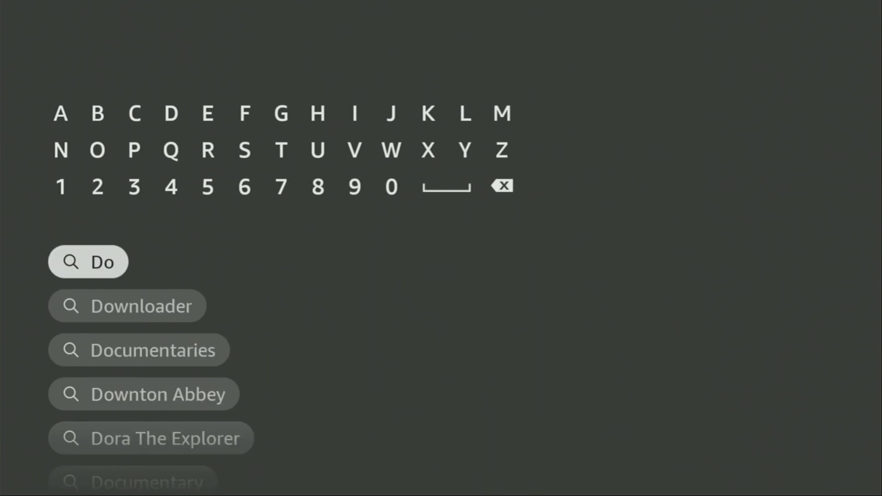
pyautogui.press('Down')
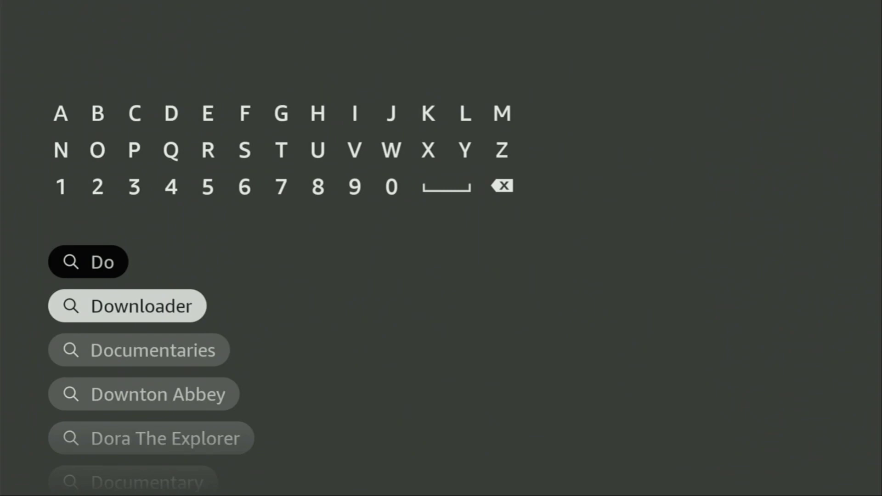
pyautogui.press('Return')
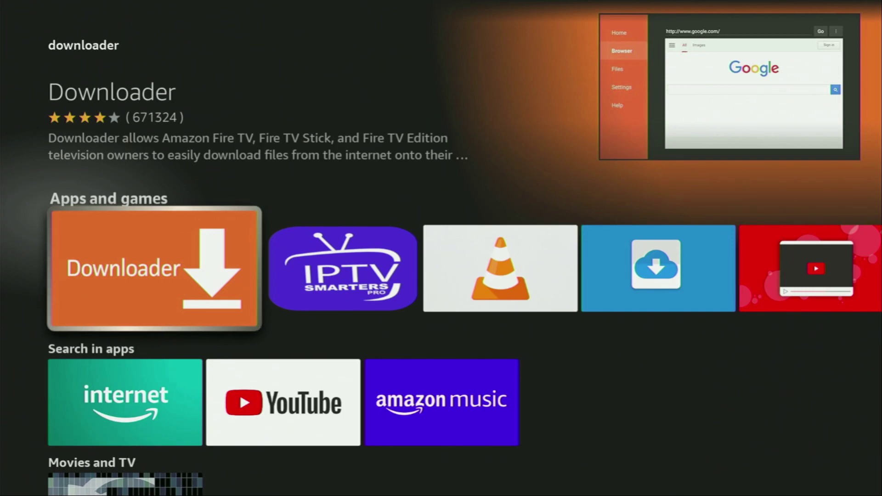
pyautogui.press('Home')
# Open the My Fire TV page in Settings
pyautogui.press('Right')
pyautogui.press('Right')
pyautogui.press('Right')
pyautogui.press('Right')
pyautogui.press('Right')
pyautogui.press('Right')
pyautogui.press('Right')
pyautogui.press('Right')
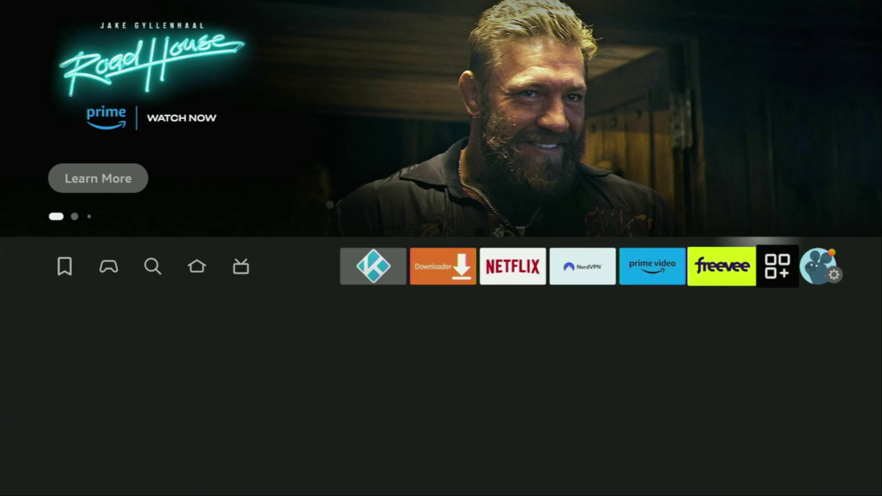
pyautogui.press('Right')
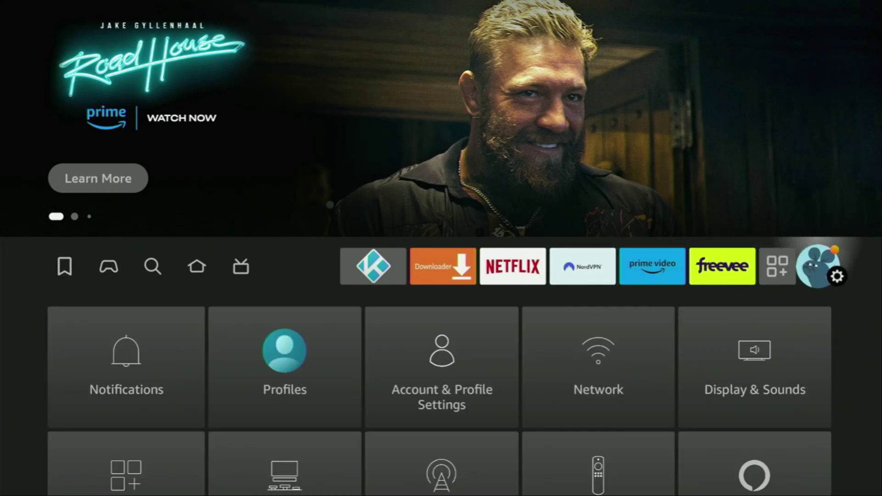
pyautogui.press('Down')
pyautogui.press('Down')
pyautogui.press('Down')
pyautogui.press('Right')
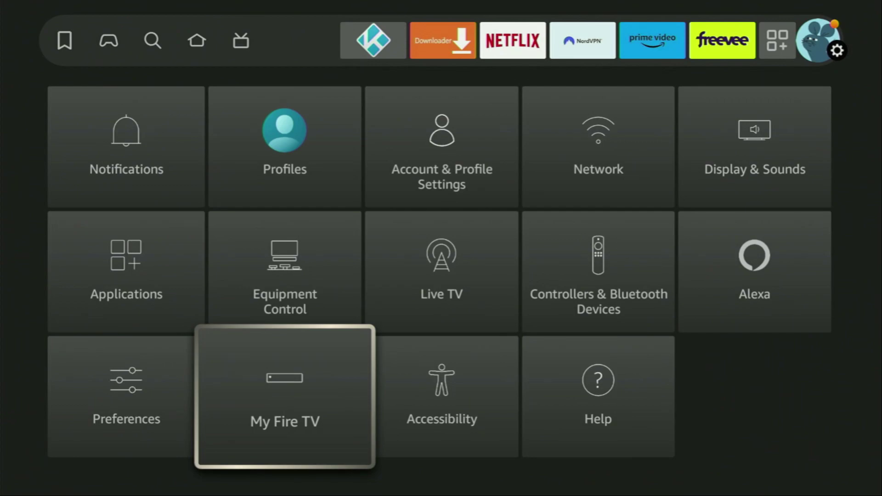
pyautogui.press('Return')
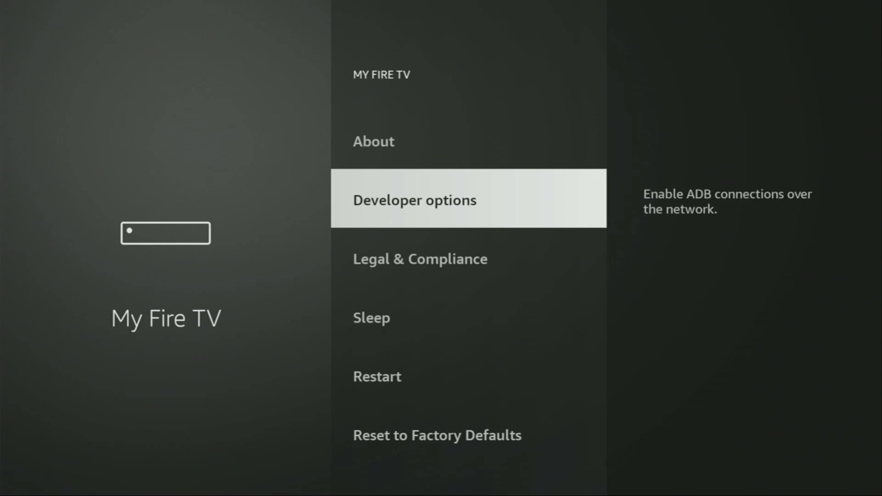
# Press the device name under About, then go back and highlight Developer options
pyautogui.press('Up')
pyautogui.press('Return')
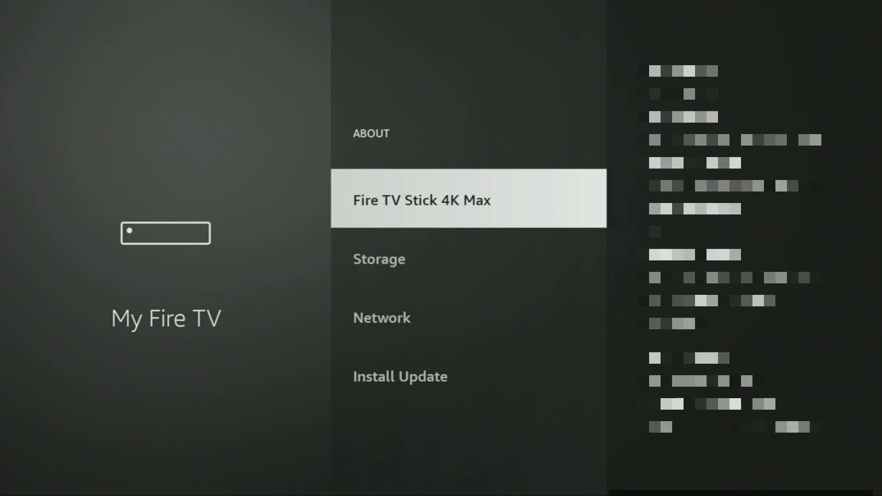
pyautogui.press('Return')
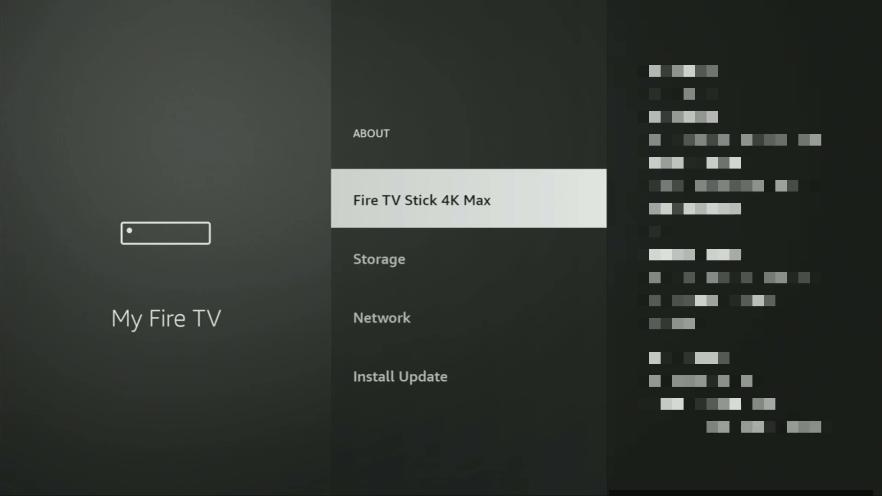
pyautogui.press('Escape')
pyautogui.press('Down')
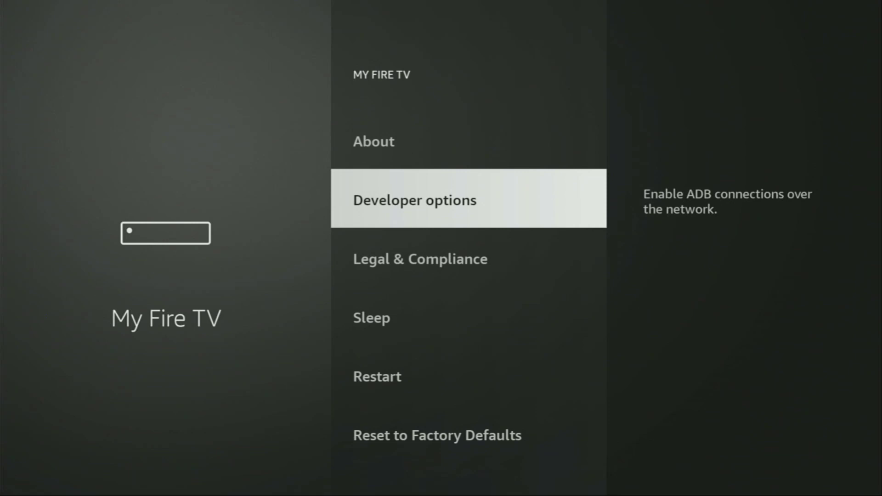
# Allow Downloader to install unknown apps under Developer options
pyautogui.press('Return')
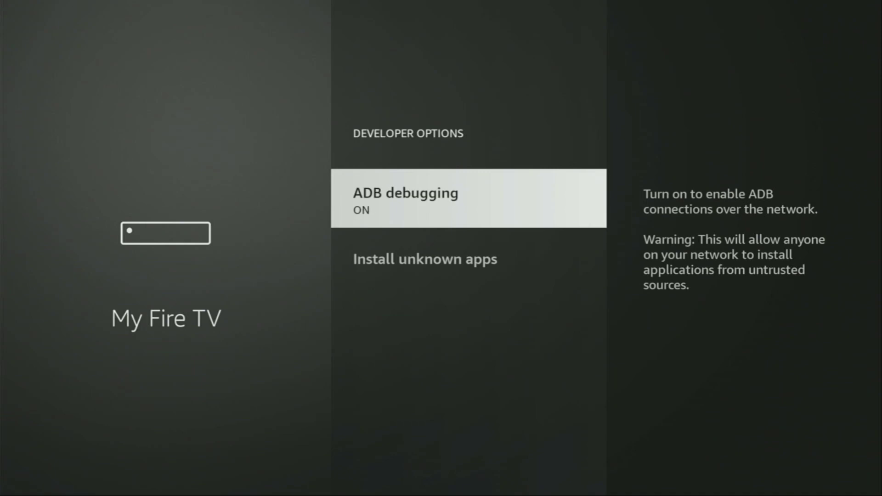
pyautogui.press('Down')
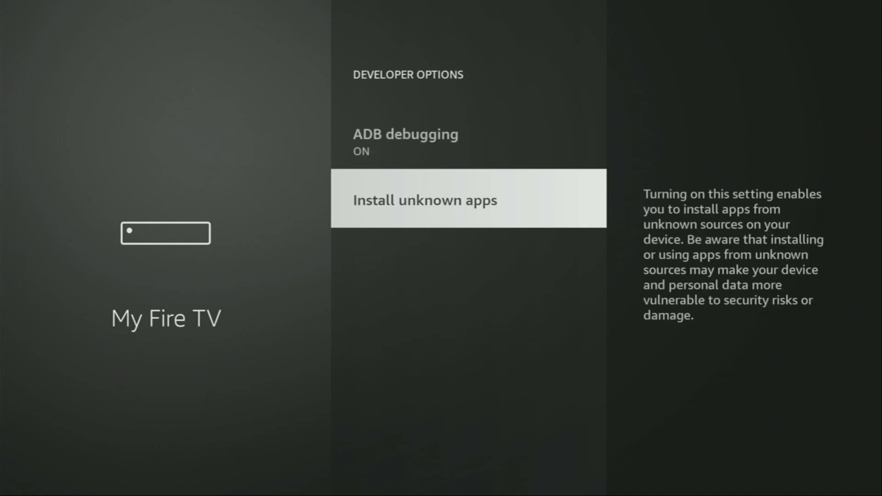
pyautogui.press('Return')
pyautogui.press('Return')
pyautogui.press('Return')
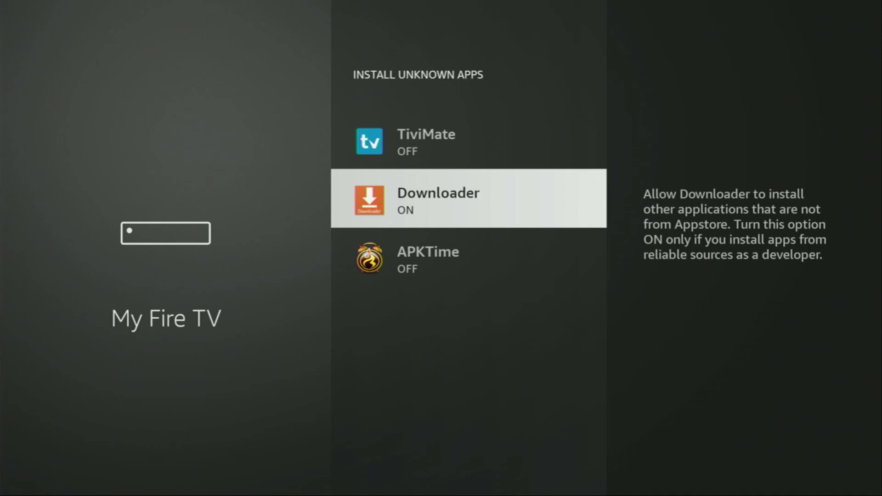
# Return to the home screen and select the apps grid icon
pyautogui.press('Home')
pyautogui.press('Right')
pyautogui.press('Right')
pyautogui.press('Right')
pyautogui.press('Right')
pyautogui.press('Right')
pyautogui.press('Right')
pyautogui.press('Right')
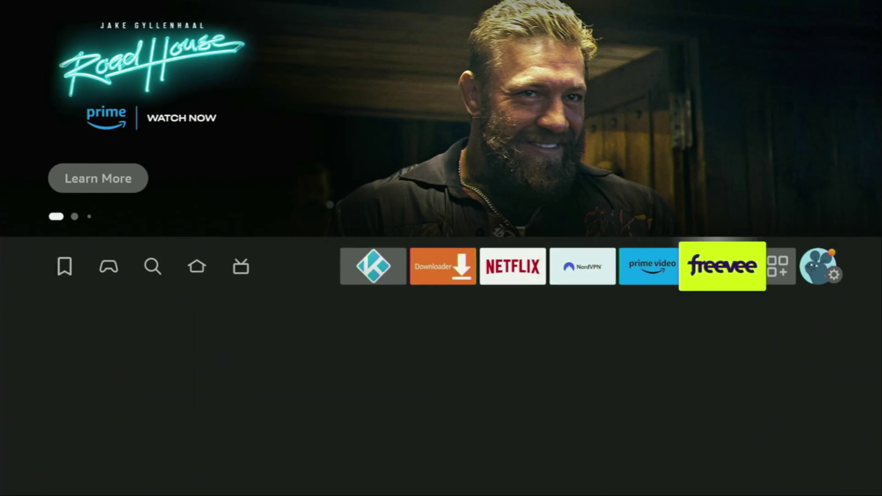
pyautogui.press('Right')
# Open Your Apps & Channels and move past Downloader to the NordVPN tile
pyautogui.press('Return')
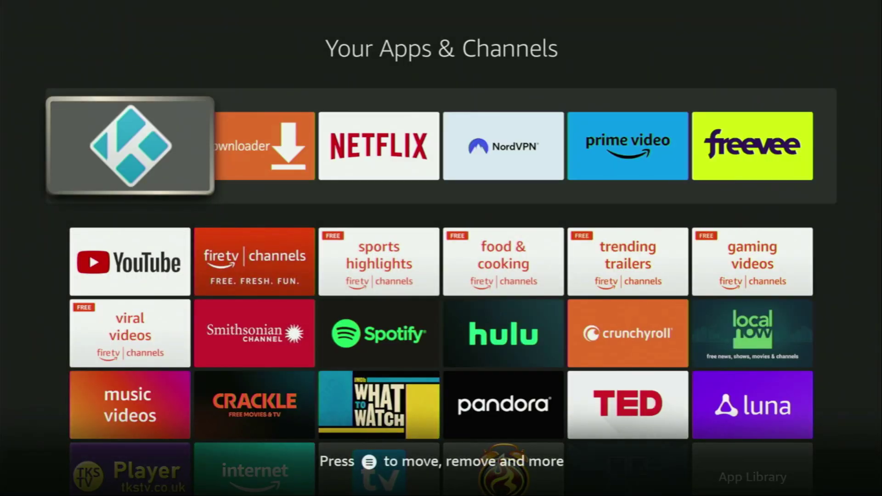
pyautogui.press('Right')
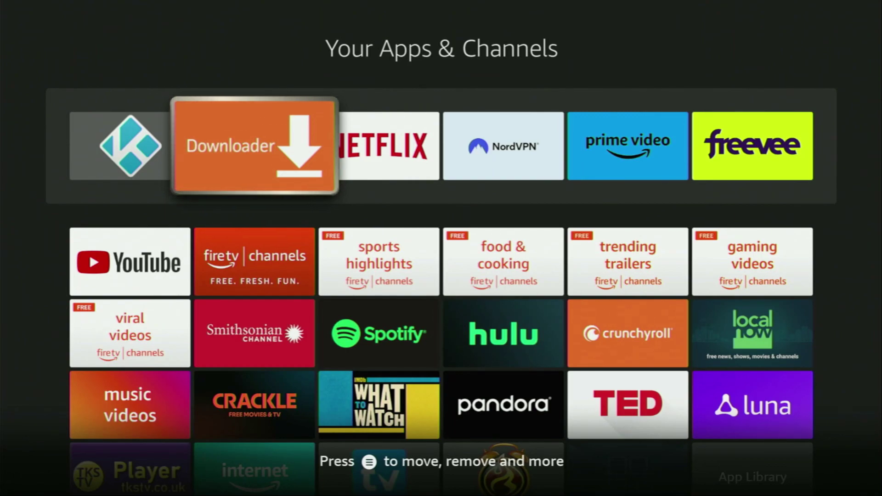
pyautogui.press('Right')
pyautogui.press('Right')
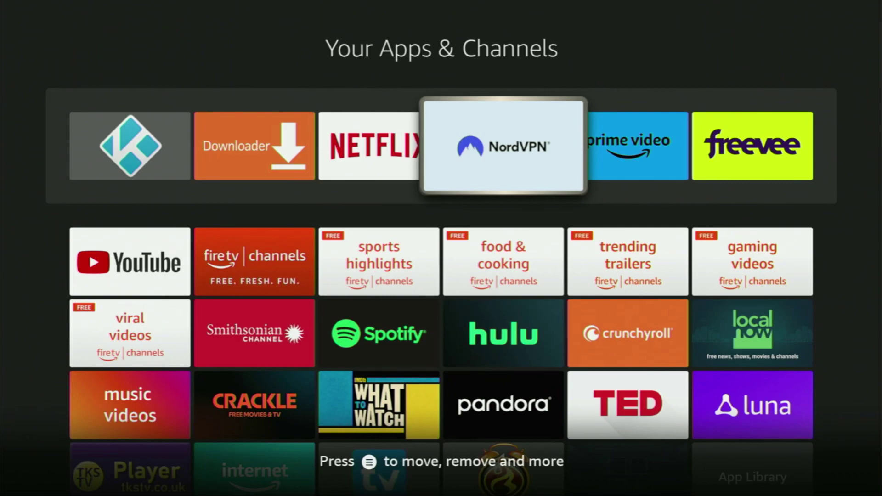
# Launch NordVPN and connect to Cyprus from the All Countries list
pyautogui.press('Return')
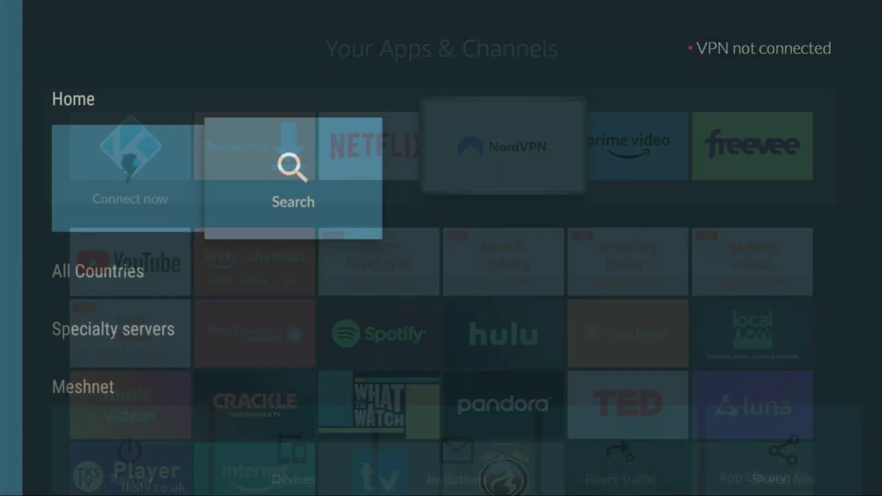
pyautogui.press('Down')
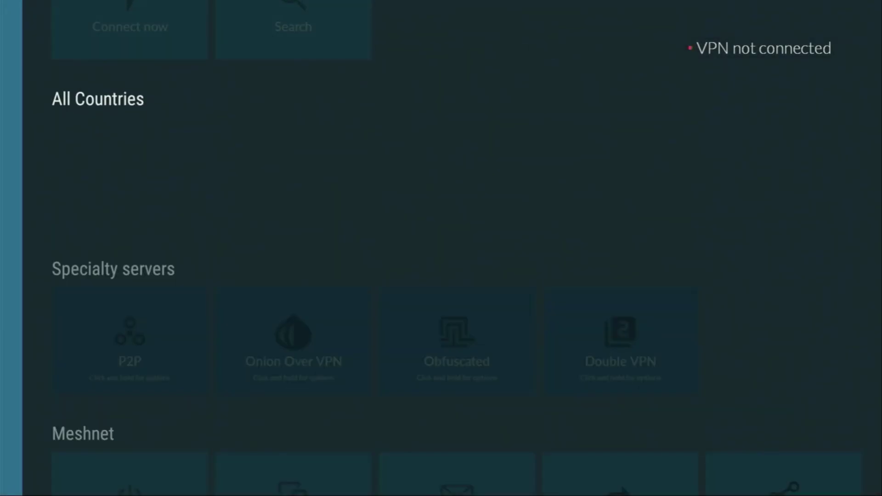
pyautogui.press('Right')
pyautogui.press('Right')
pyautogui.press('Right')
pyautogui.press('Right')
pyautogui.press('Right')
pyautogui.press('Right')
pyautogui.press('Right')
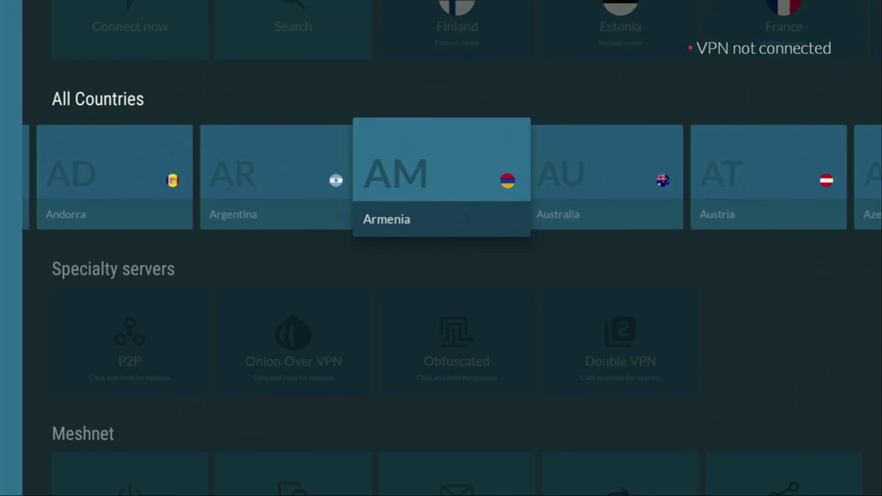
pyautogui.press('Right')
pyautogui.press('Right')
pyautogui.press('Right')
pyautogui.press('Right')
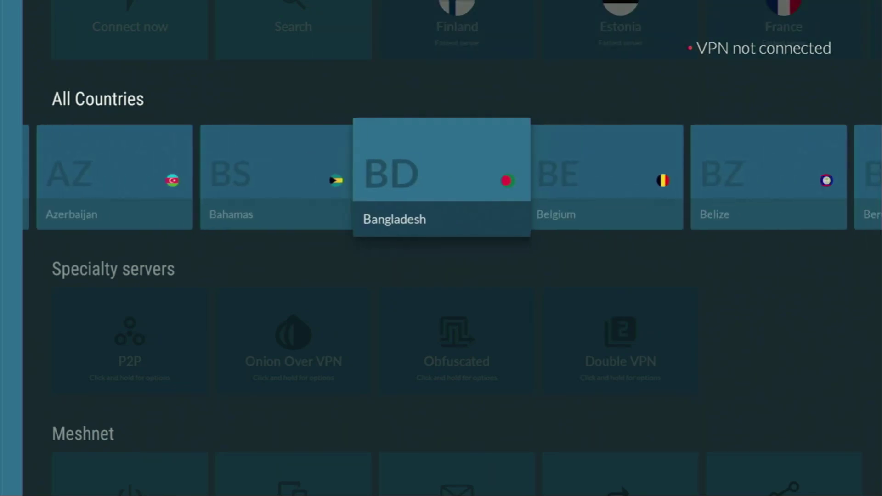
pyautogui.press('Right')
pyautogui.press('Right')
pyautogui.press('Right')
pyautogui.press('Right')
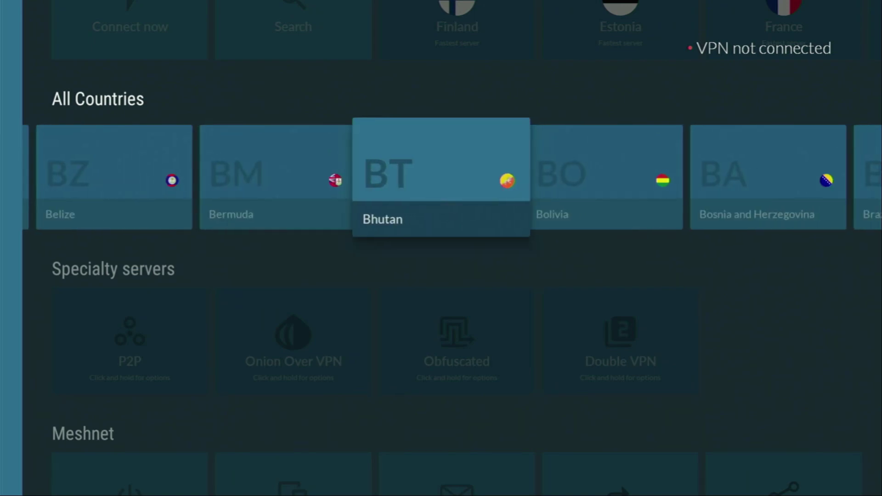
pyautogui.press('Right')
pyautogui.press('Right')
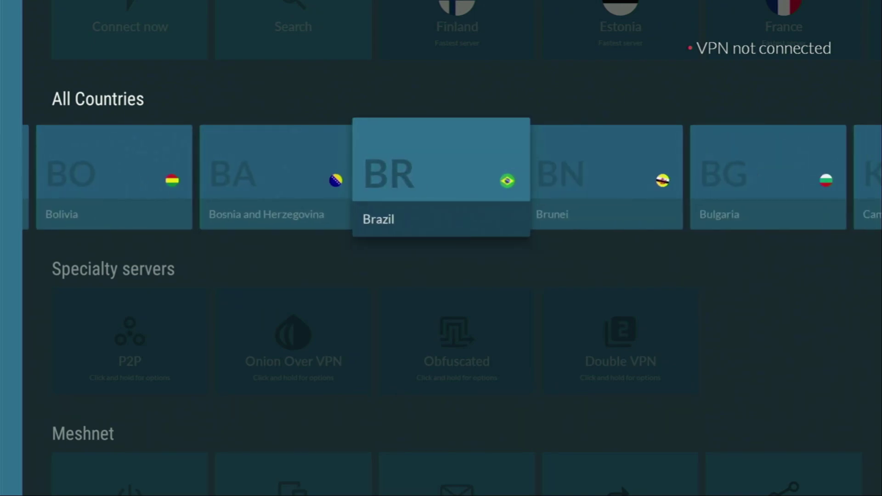
pyautogui.press('Right')
pyautogui.press('Right')
pyautogui.press('Right')
pyautogui.press('Right')
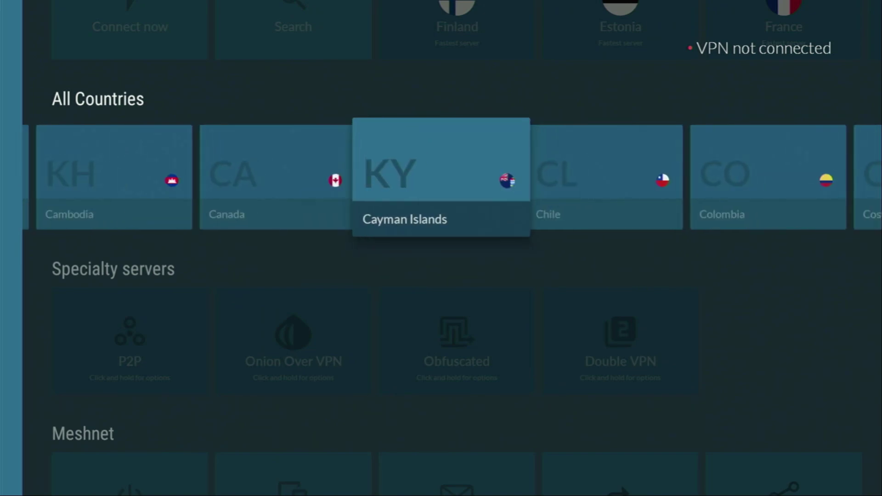
pyautogui.press('Right')
pyautogui.press('Right')
pyautogui.press('Right')
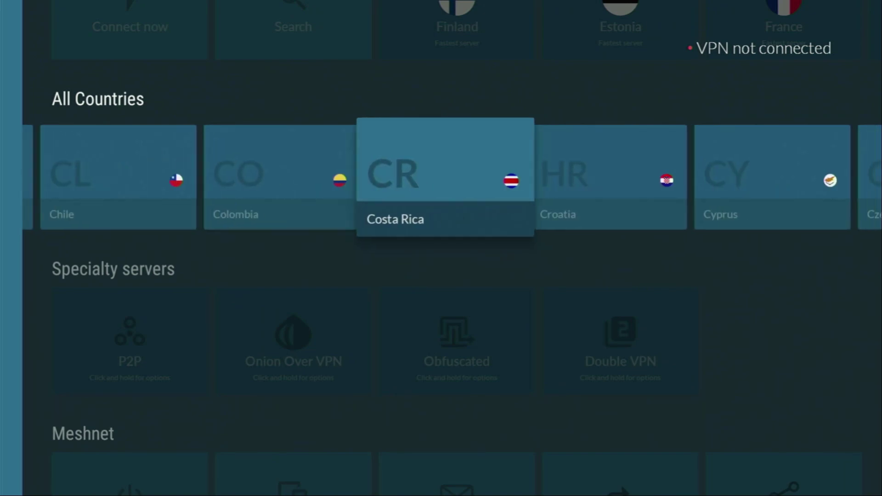
pyautogui.press('Right')
pyautogui.press('Right')
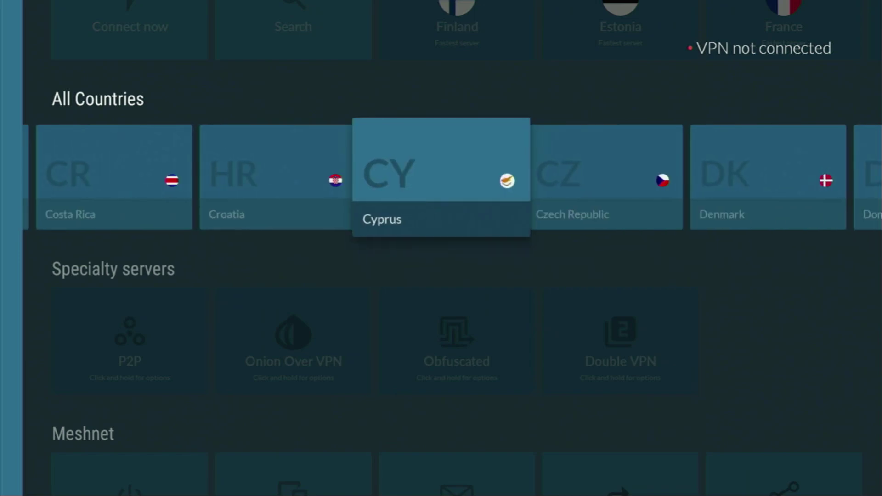
pyautogui.press('Return')
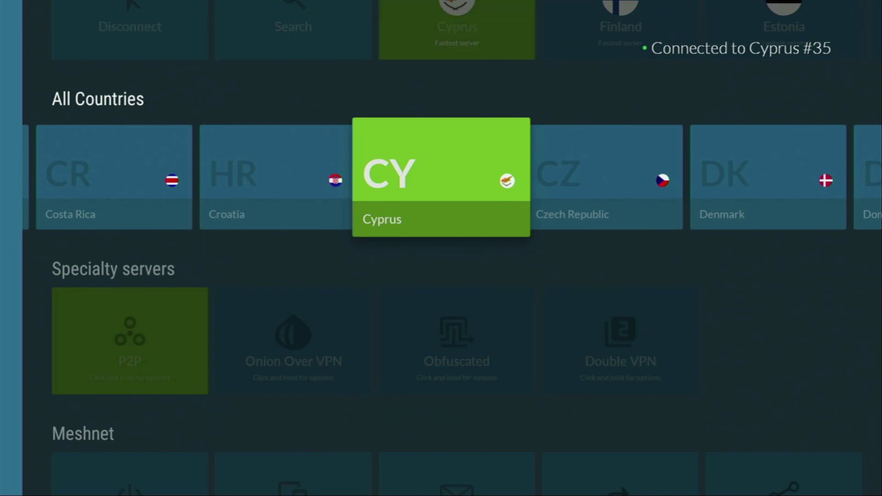
# Browse the Home row past Cyprus, Finland and Estonia, then All Countries to Denmark
pyautogui.press('Up')
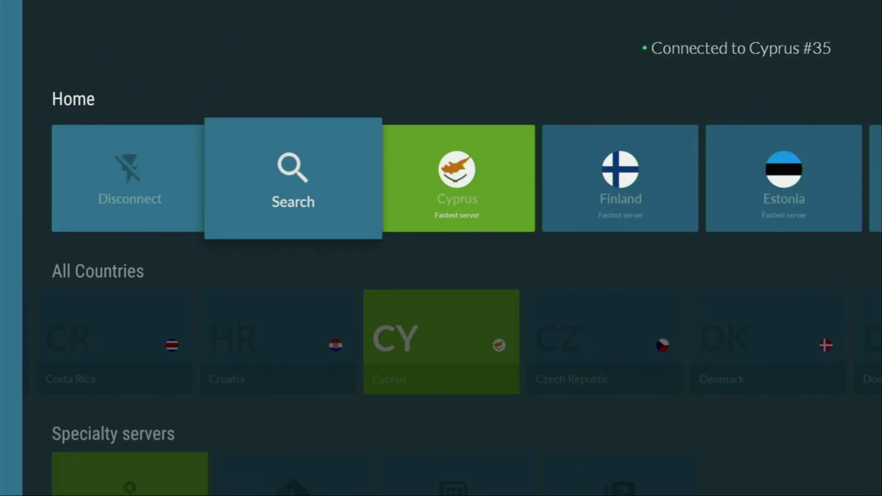
pyautogui.press('Right')
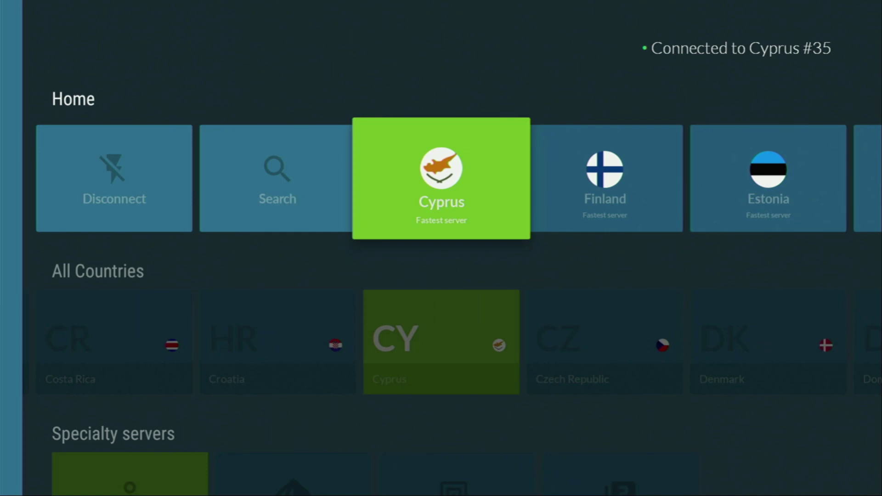
pyautogui.press('Right')
pyautogui.press('Right')
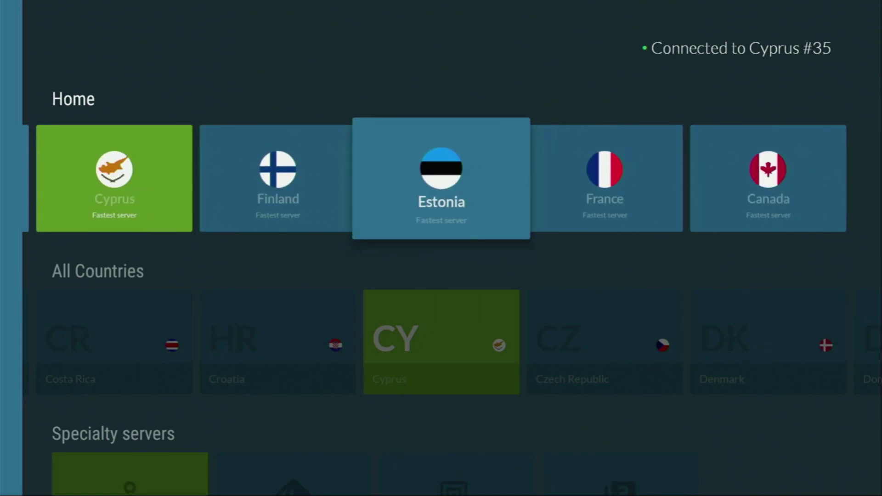
pyautogui.press('Down')
pyautogui.press('Right')
pyautogui.press('Right')
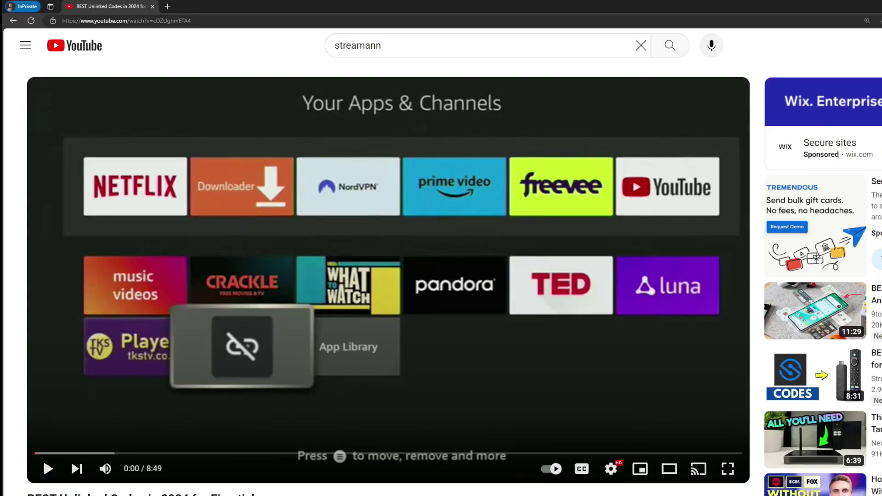
# Expand the YouTube description and select '3 months' in the NordVPN deal headline
pyautogui.scroll(-7, 394, 435)
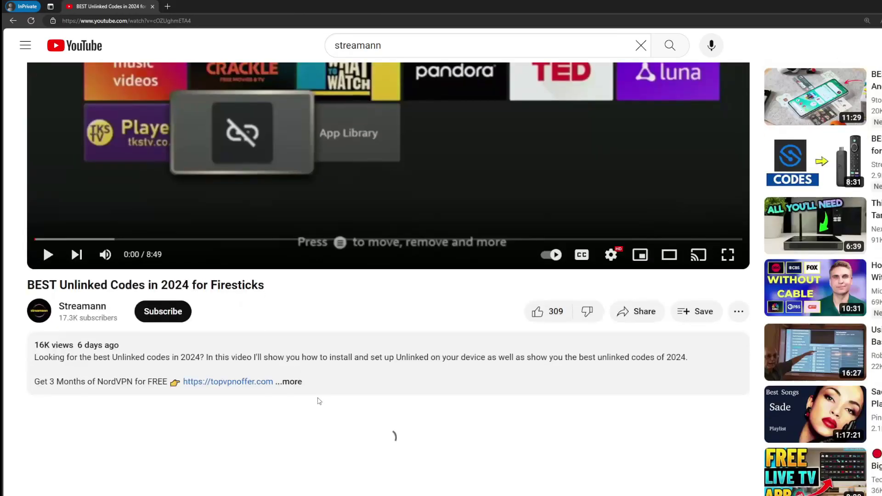
pyautogui.click(288, 273)
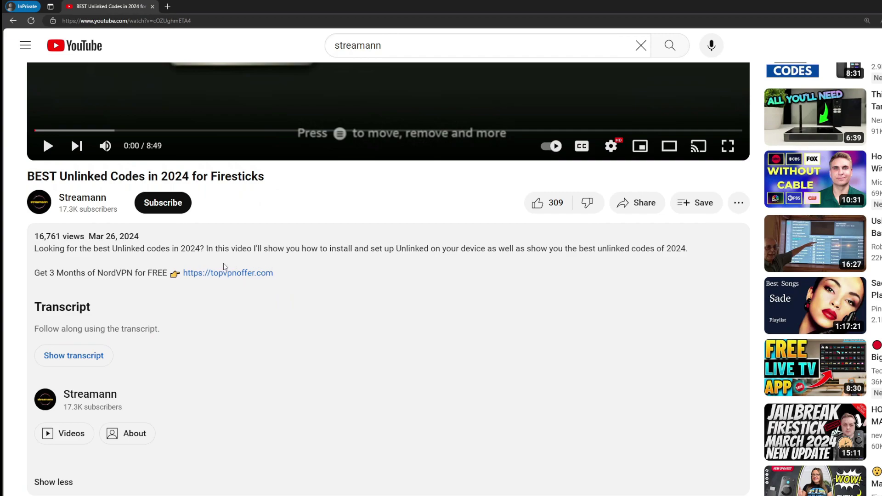
pyautogui.scroll(-5, 234, 273)
pyautogui.moveTo(322, 381); pyautogui.dragTo(240, 364)
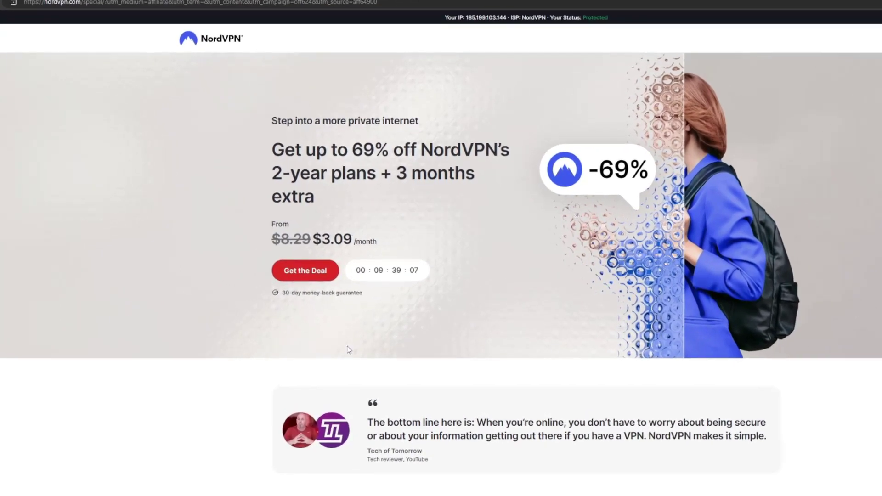
pyautogui.moveTo(393, 171); pyautogui.dragTo(483, 195)
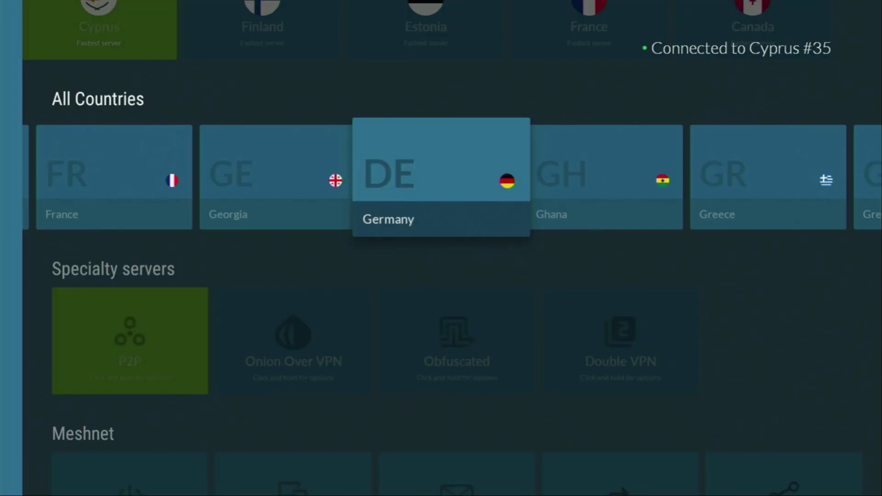
# Browse the country list toward Guam, then go back up to the Home row
pyautogui.press('Right')
pyautogui.press('Right')
pyautogui.press('Right')
pyautogui.press('Right')
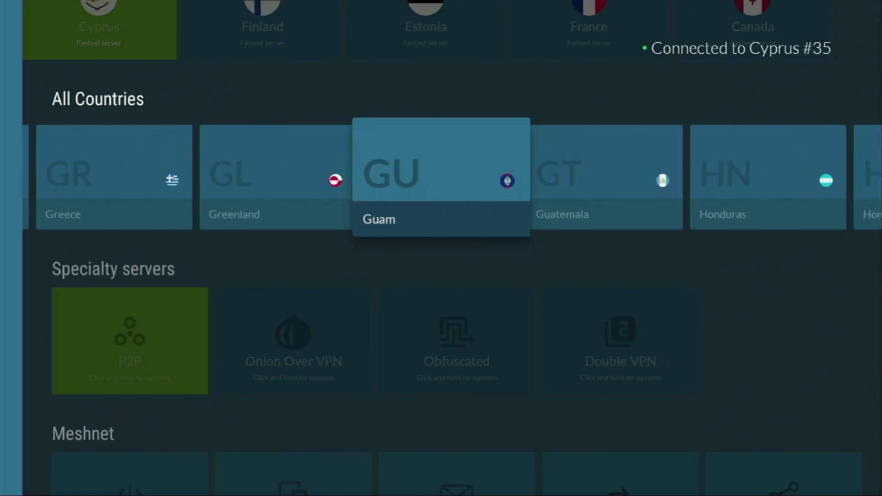
pyautogui.press('Right')
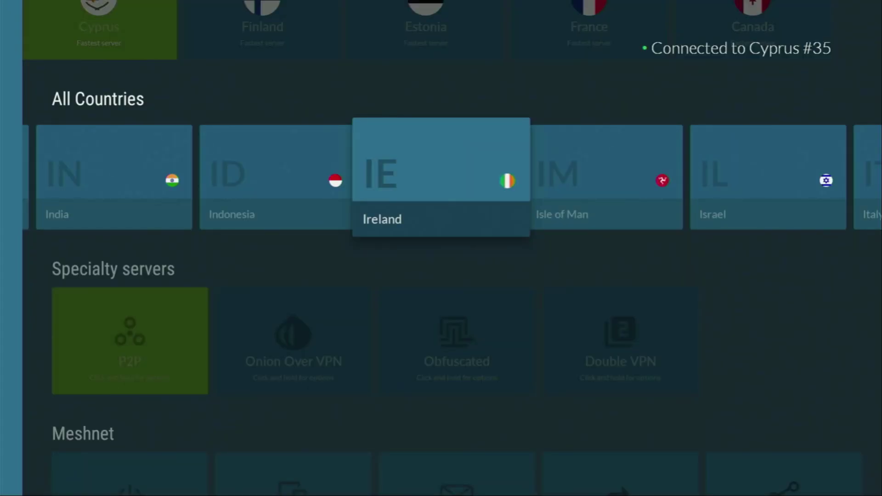
pyautogui.press('Up')
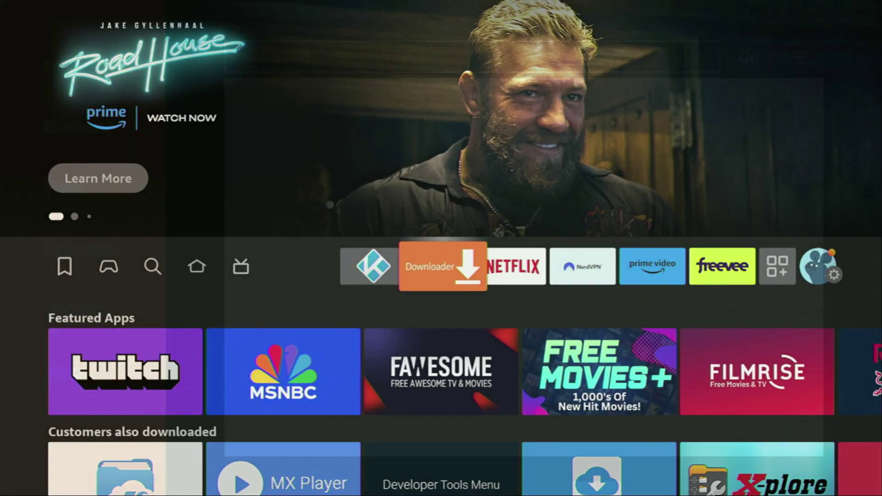
# Open Downloader's Home page and bring up the keyboard for the search field
pyautogui.press('Return')
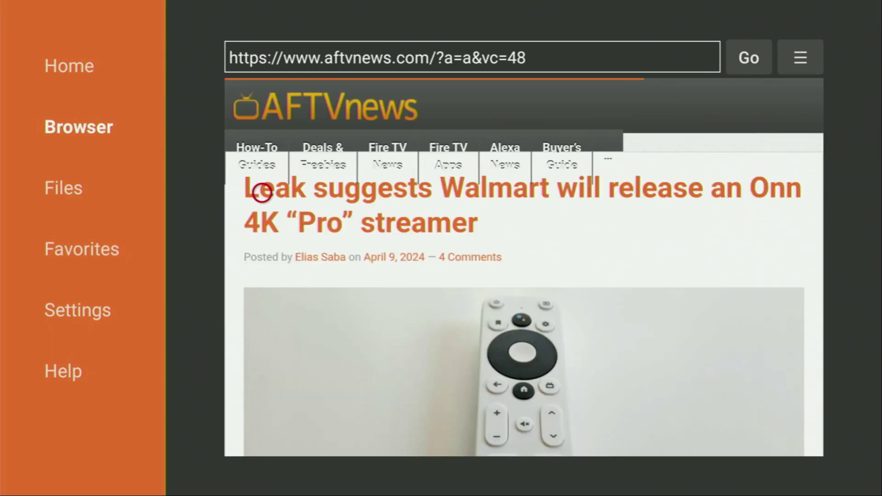
pyautogui.press('Left')
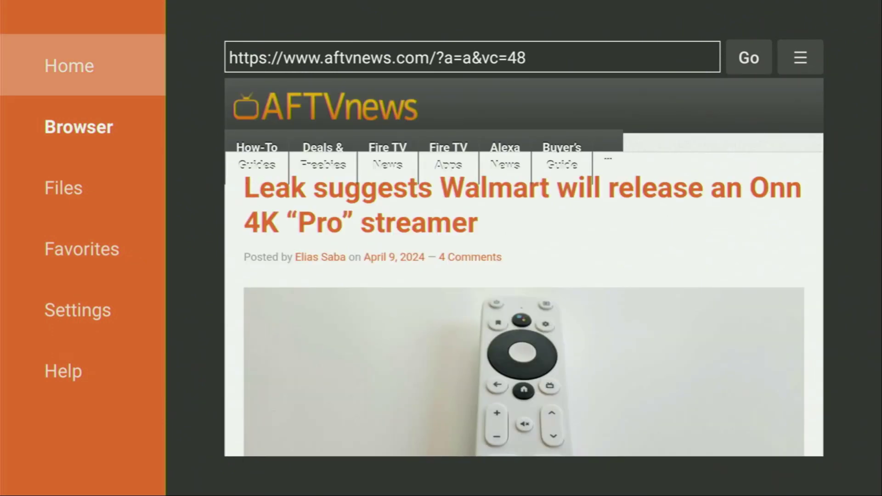
pyautogui.press('Return')
pyautogui.press('Up')
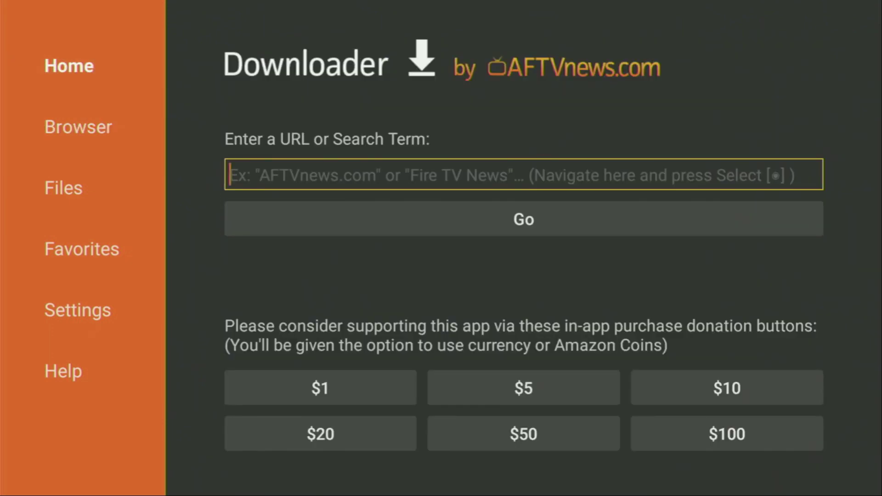
pyautogui.press('Return')
# Spell 'aptoide tv' in the search field and move toward Go
pyautogui.press('Return')
pyautogui.press('Down')
pyautogui.press('Right')
pyautogui.press('Right')
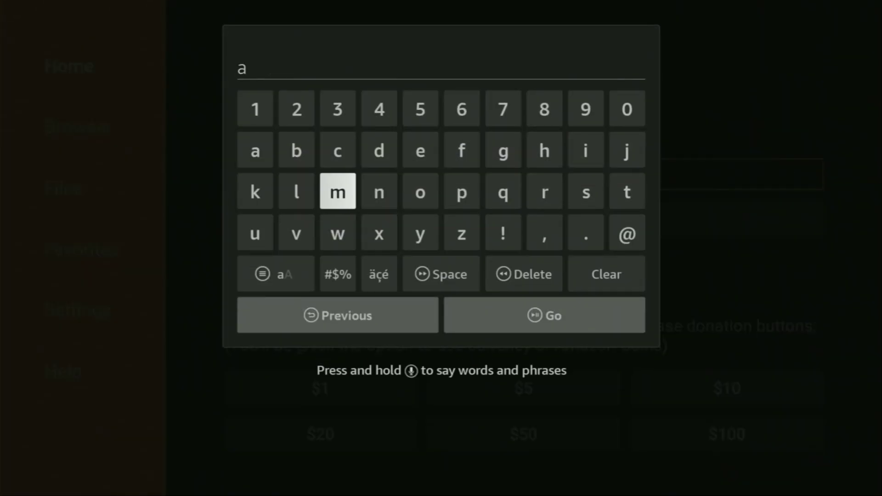
pyautogui.press('Right')
pyautogui.press('Right')
pyautogui.press('Right')
pyautogui.press('Right')
pyautogui.press('Right')
pyautogui.press('Right')
pyautogui.press('Right')
pyautogui.press('Return')
pyautogui.press('Left')
pyautogui.press('Left')
pyautogui.press('Left')
pyautogui.press('Left')
pyautogui.press('Left')
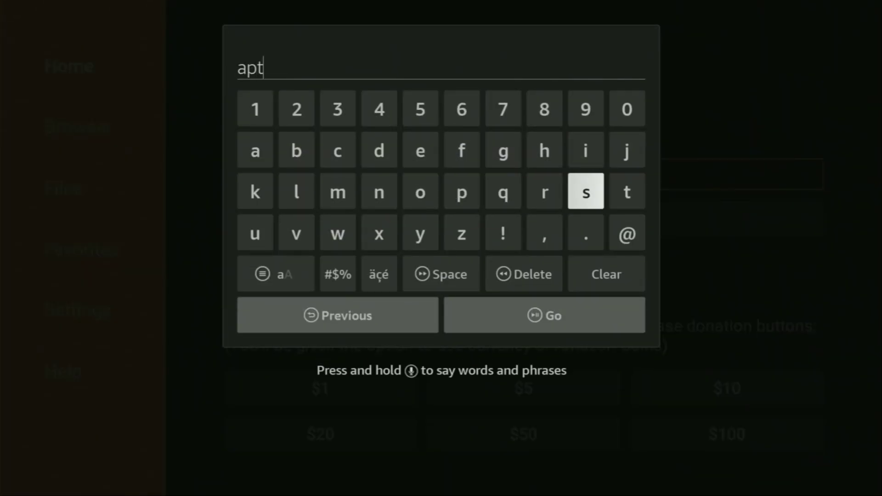
pyautogui.press('Return')
pyautogui.press('Right')
pyautogui.press('Right')
pyautogui.press('Right')
pyautogui.press('Right')
pyautogui.press('Up')
pyautogui.press('Return')
pyautogui.press('Left')
pyautogui.press('Left')
pyautogui.press('Left')
pyautogui.press('Left')
pyautogui.press('Left')
pyautogui.press('Return')
pyautogui.press('Right')
pyautogui.press('Return')
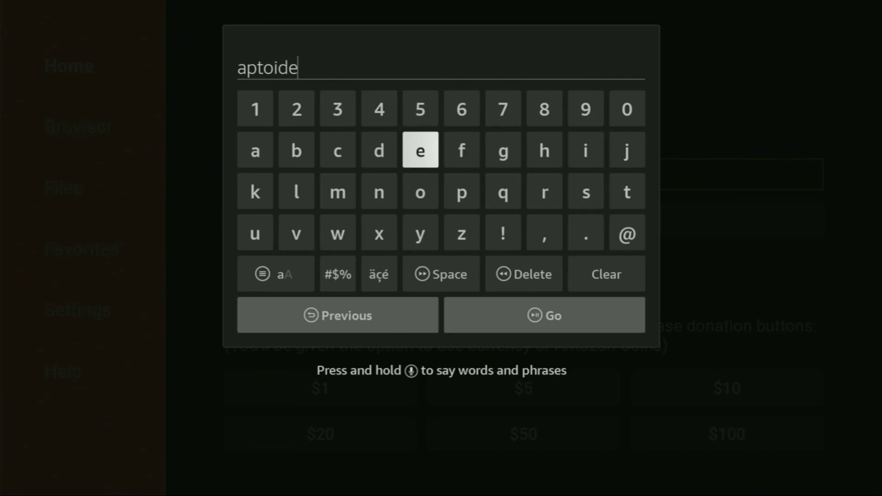
pyautogui.press('Down')
pyautogui.press('Down')
pyautogui.press('Down')
pyautogui.press('Return')
pyautogui.press('Up')
pyautogui.press('Up')
pyautogui.press('Right')
pyautogui.press('Right')
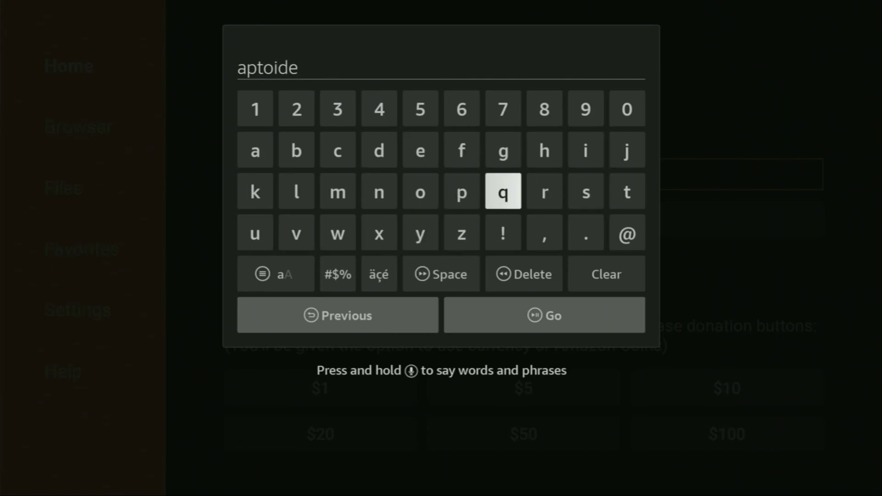
pyautogui.press('Right')
pyautogui.press('Right')
pyautogui.press('Right')
pyautogui.press('Return')
pyautogui.press('Down')
pyautogui.press('Right')
pyautogui.press('Right')
pyautogui.press('Return')
pyautogui.press('Down')
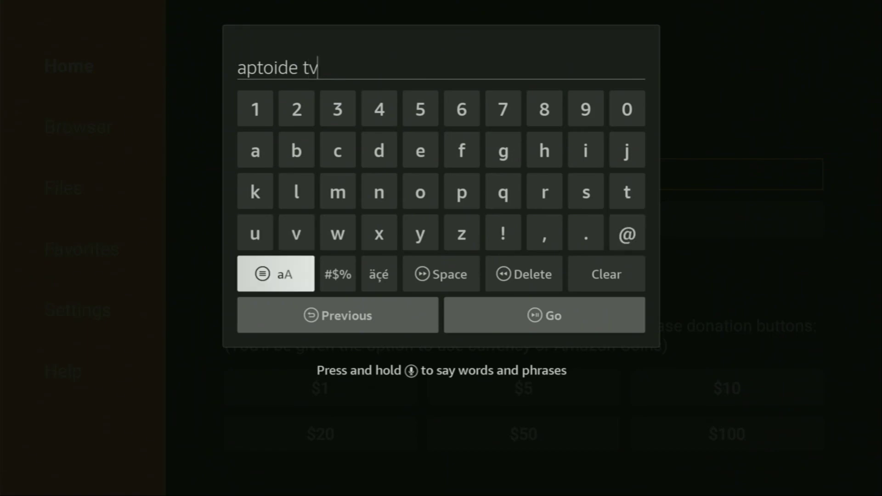
pyautogui.press('Down')
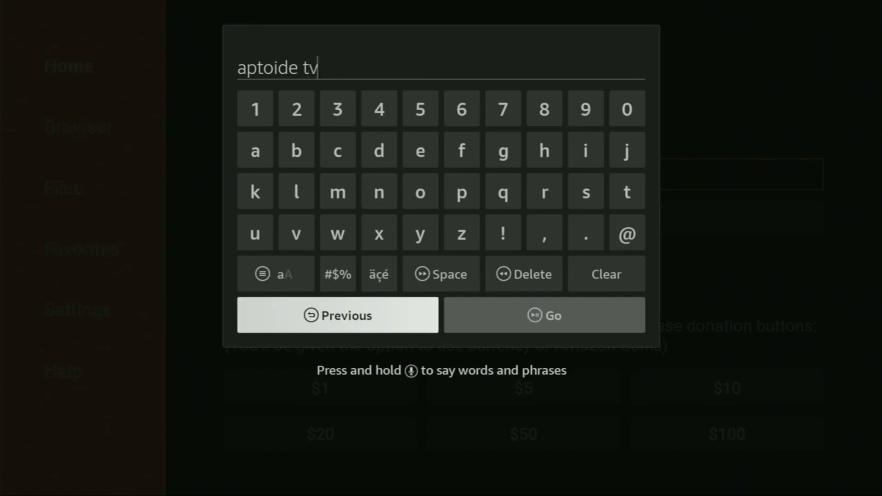
pyautogui.press('Right')
# Search aptoide tv, open the tv.aptoide.com result and download AptoideTV-5.1.2.apk
pyautogui.press('Return')
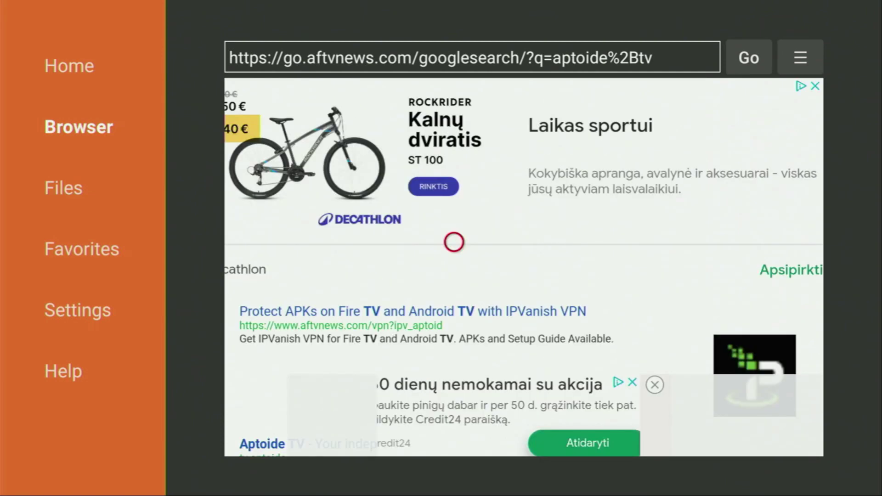
pyautogui.scroll(-2, 454, 438)
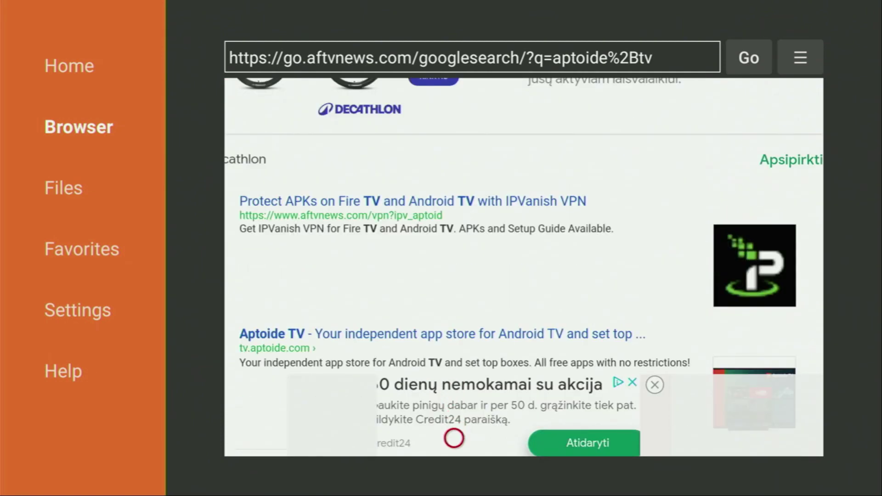
pyautogui.scroll(-4, 454, 439)
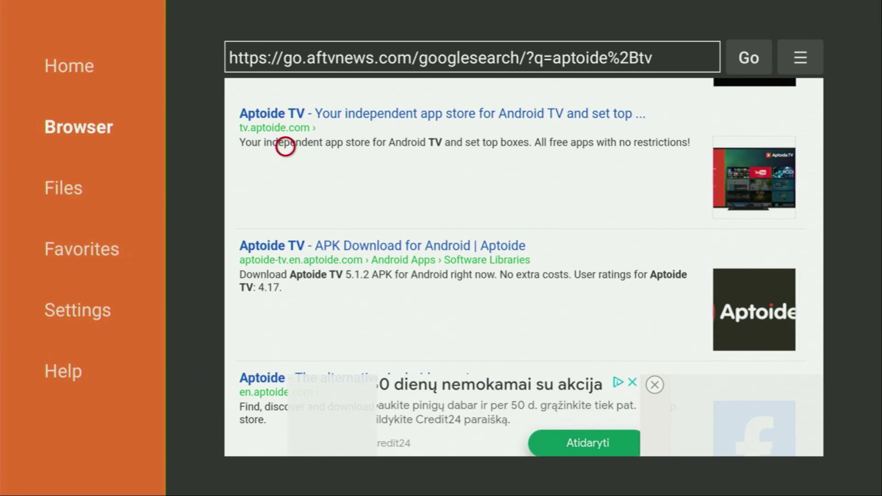
pyautogui.click(286, 116)
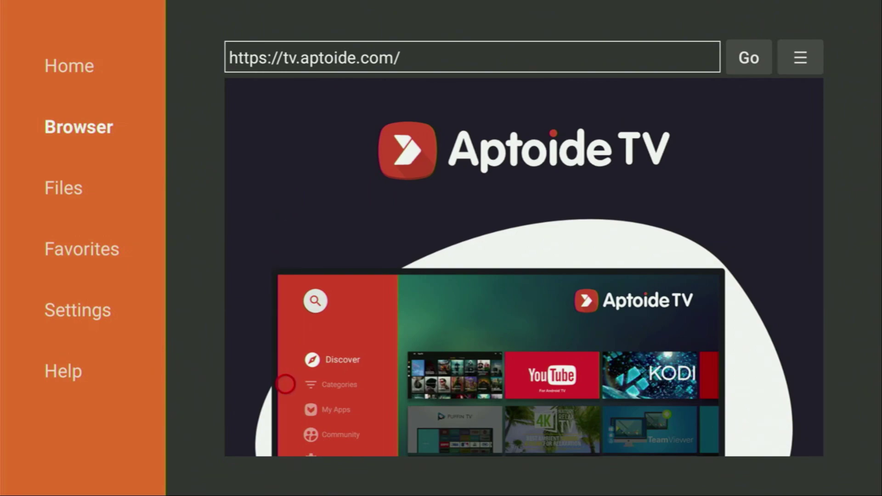
pyautogui.scroll(-5, 285, 413)
pyautogui.scroll(-6, 286, 439)
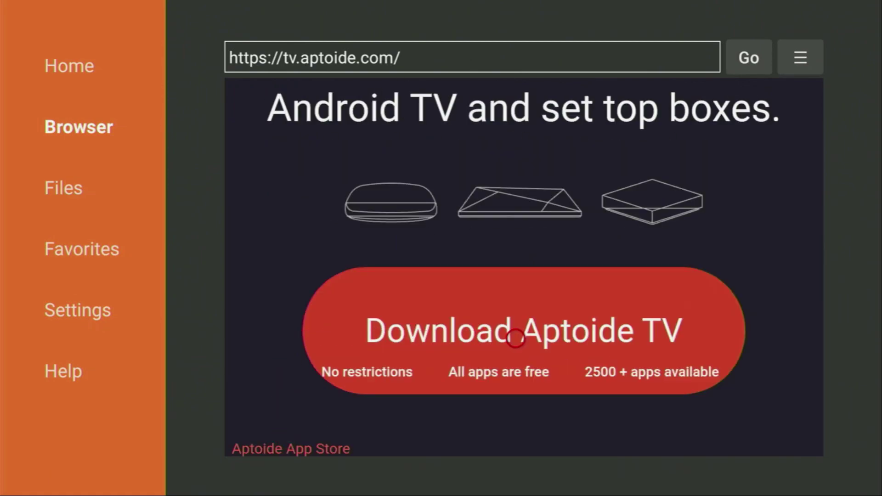
pyautogui.click(515, 338)
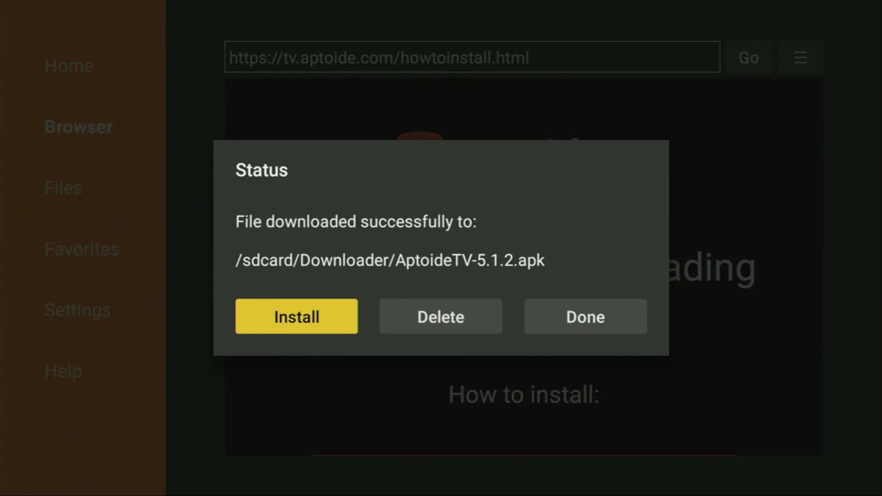
# Install Aptoide TV from the downloaded APK and finish with Done
pyautogui.press('Return')
pyautogui.press('Right')
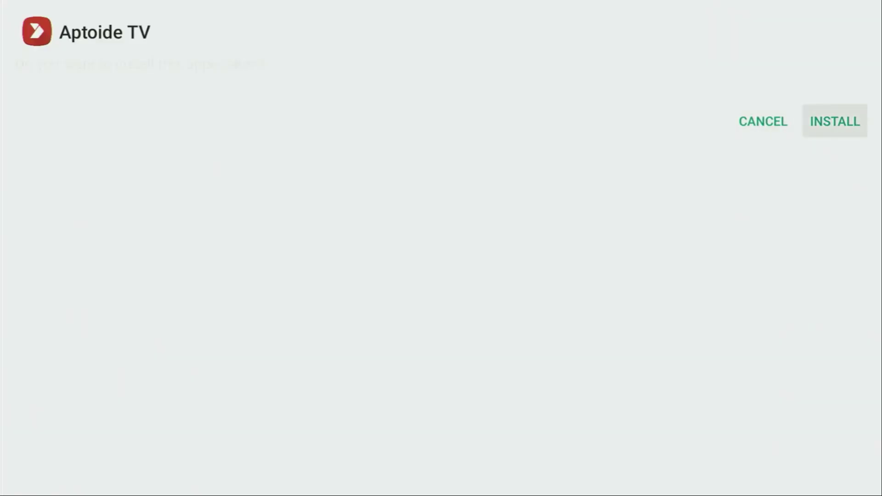
pyautogui.press('Return')
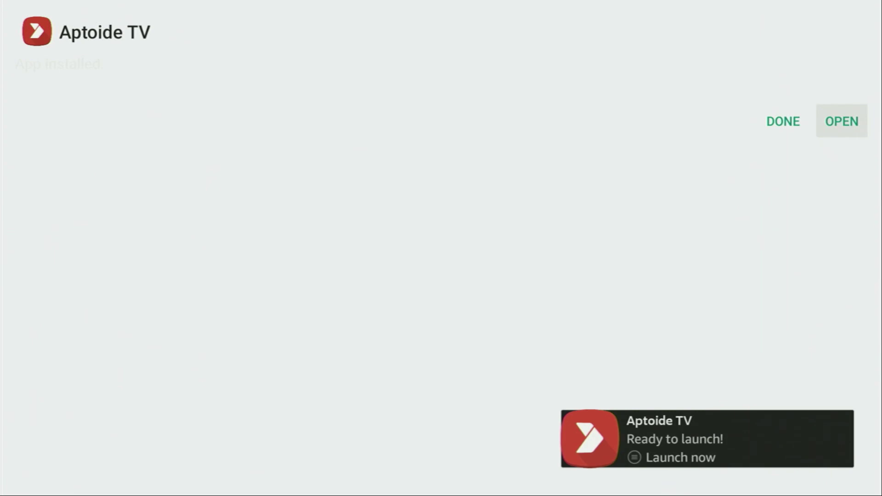
pyautogui.press('Left')
pyautogui.press('Return')
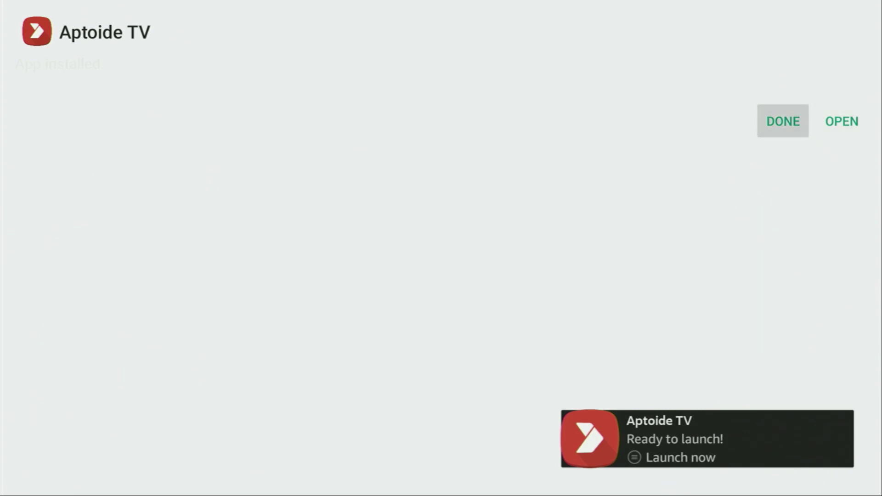
# Delete AptoideTV-5.1.2.apk and return to the Fire TV home screen
pyautogui.press('Right')
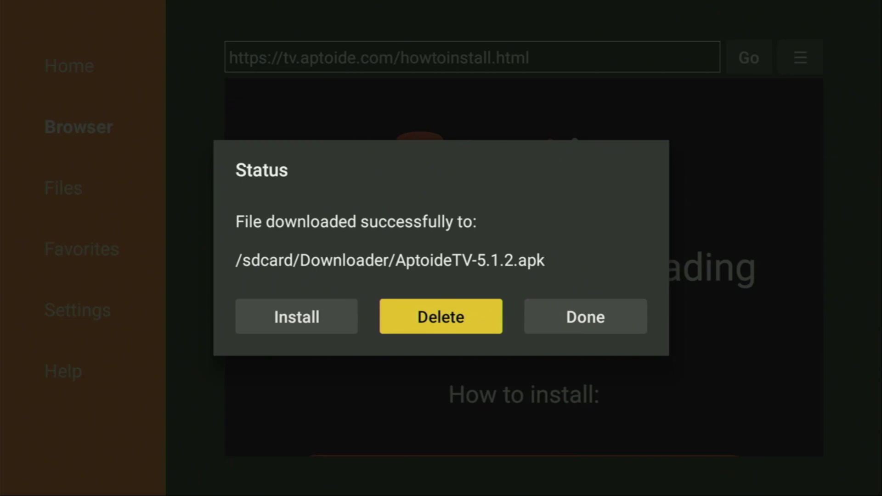
pyautogui.press('Return')
pyautogui.press('Left')
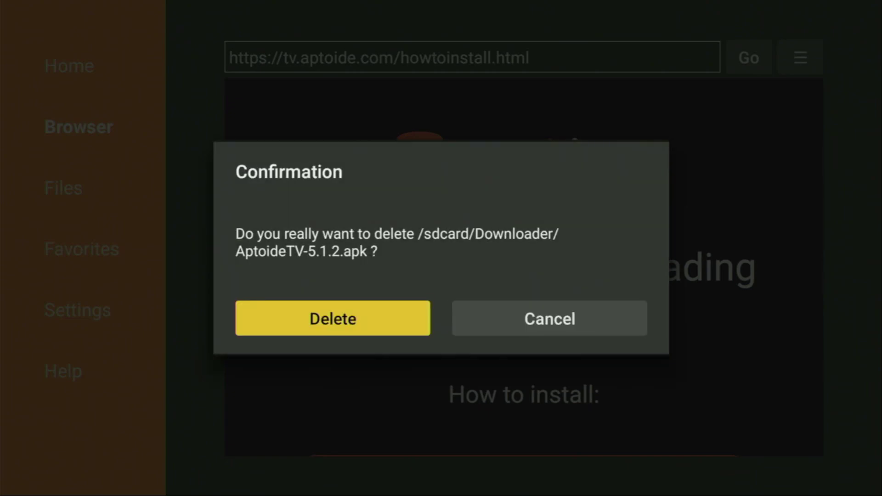
pyautogui.press('Return')
pyautogui.press('Home')
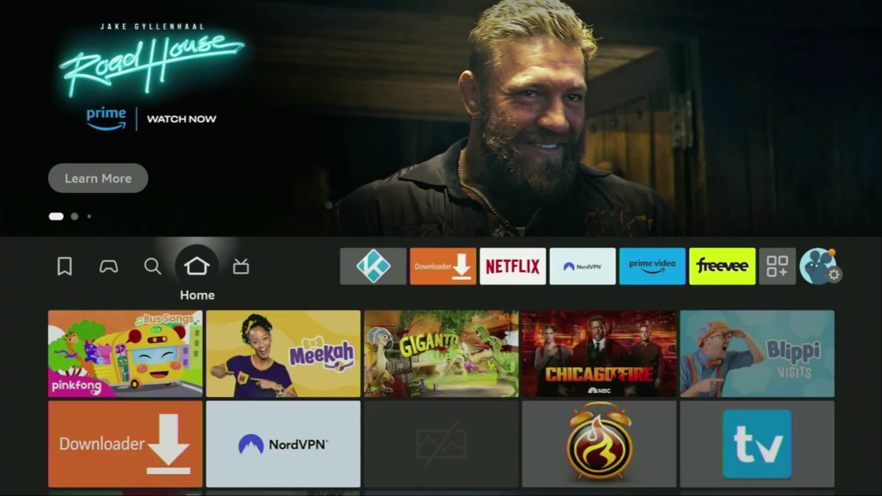
pyautogui.press('Right')
pyautogui.press('Right')
pyautogui.press('Right')
pyautogui.press('Right')
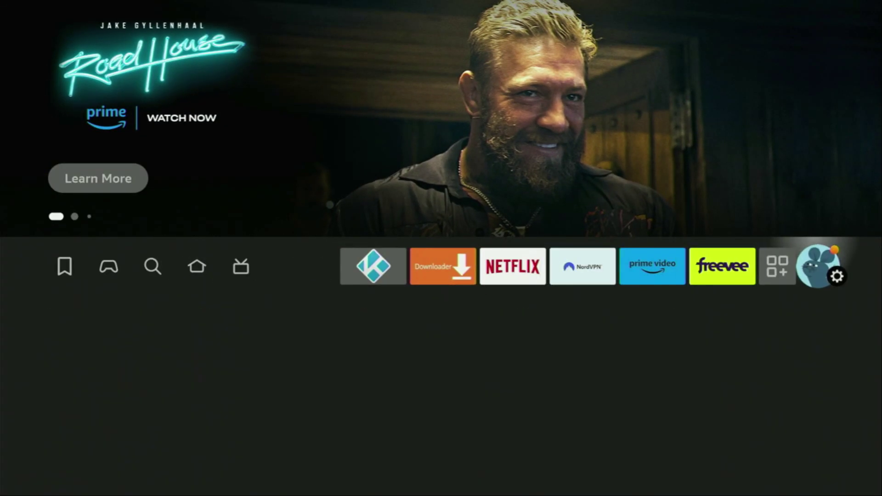
# Switch Aptoide TV to ON under My Fire TV > Developer options > Install unknown apps, then return home
pyautogui.press('Down')
pyautogui.press('Down')
pyautogui.press('Right')
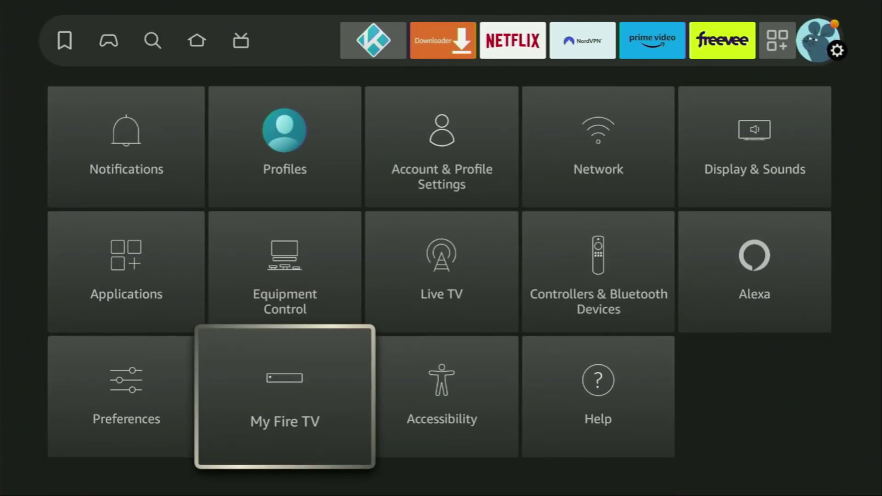
pyautogui.press('Return')
pyautogui.press('Return')
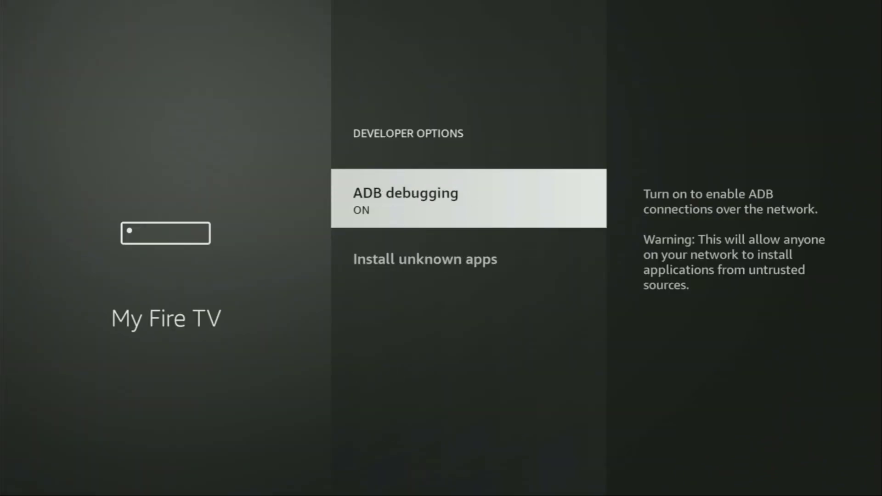
pyautogui.press('Down')
pyautogui.press('Return')
pyautogui.press('Down')
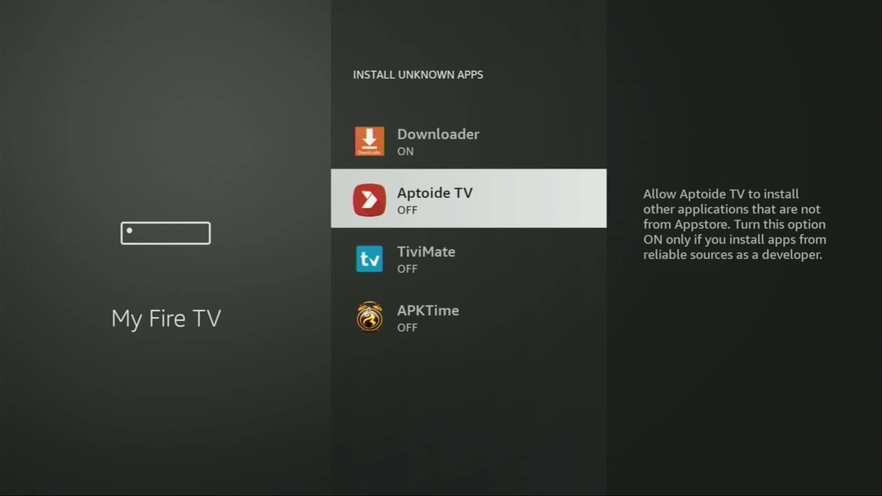
pyautogui.press('Return')
pyautogui.press('Home')
# Use Move to front on the Aptoide TV tile so it sits ahead of Kodi and Downloader
pyautogui.press('Return')
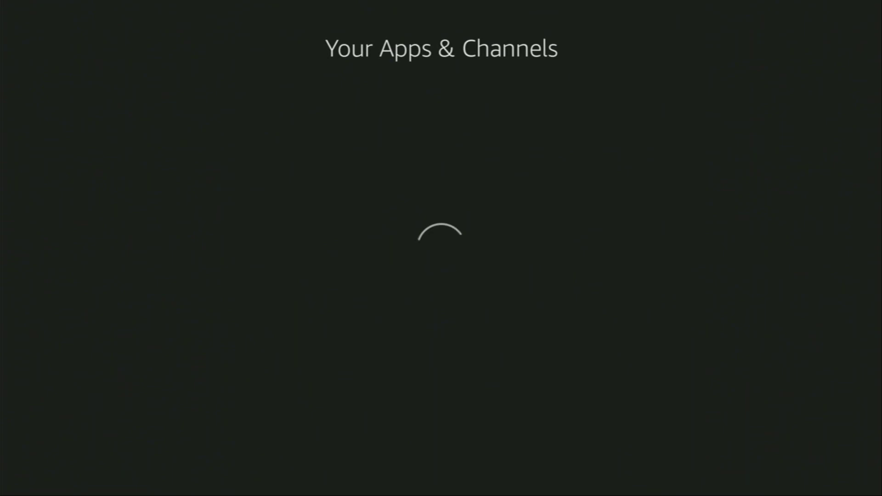
pyautogui.press('Down')
pyautogui.press('Down')
pyautogui.press('Down')
pyautogui.press('Down')
pyautogui.press('Right')
pyautogui.press('Right')
pyautogui.press('Right')
pyautogui.press('Right')
pyautogui.press('Right')
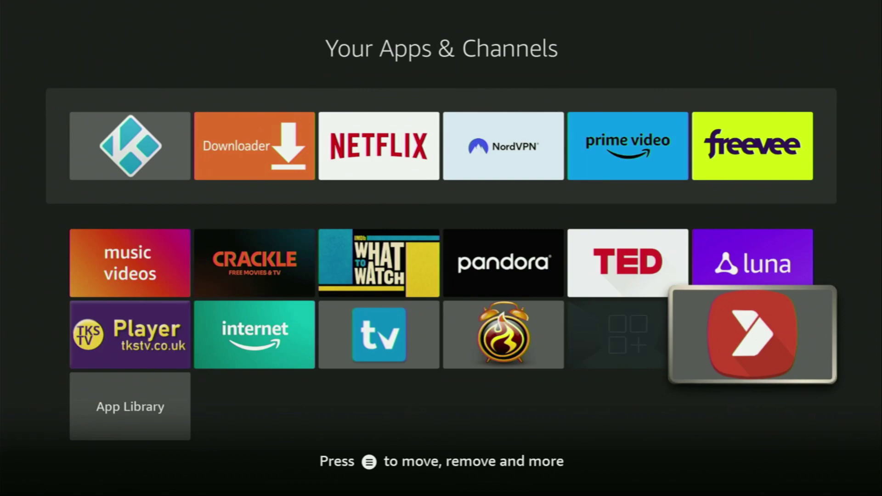
pyautogui.press('Menu')
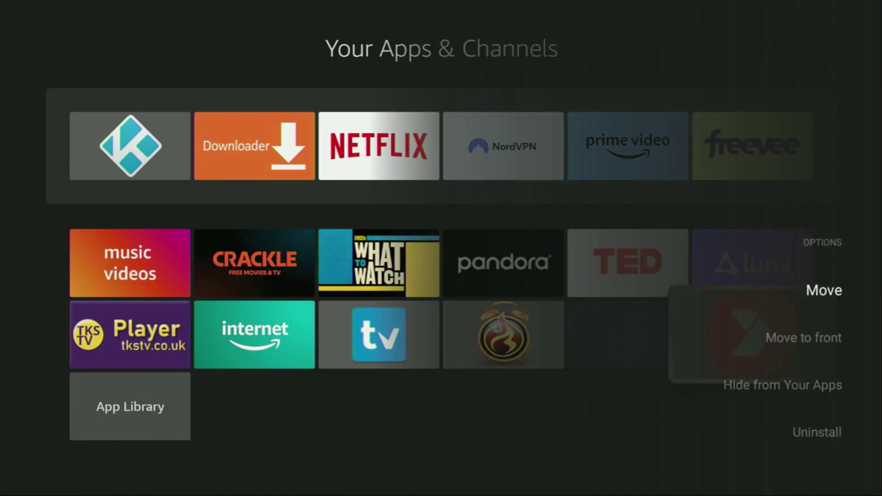
pyautogui.press('Down')
pyautogui.press('Return')
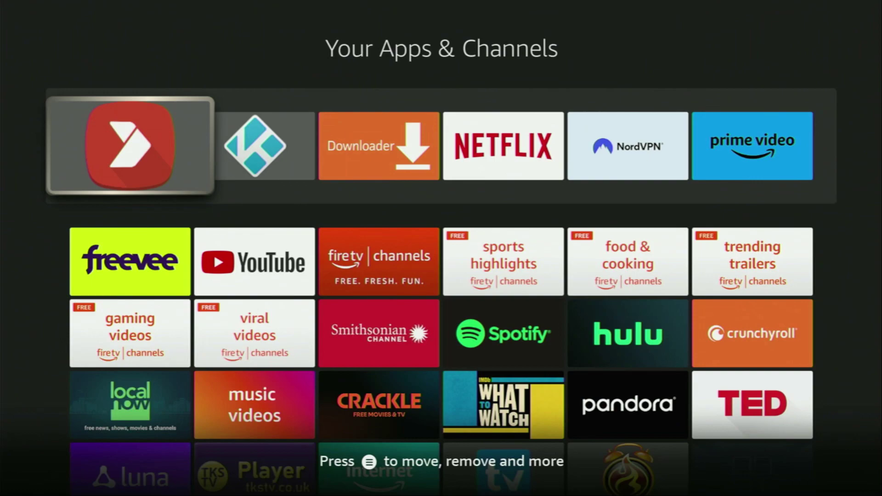
pyautogui.press('Right')
pyautogui.press('Right')
pyautogui.press('Right')
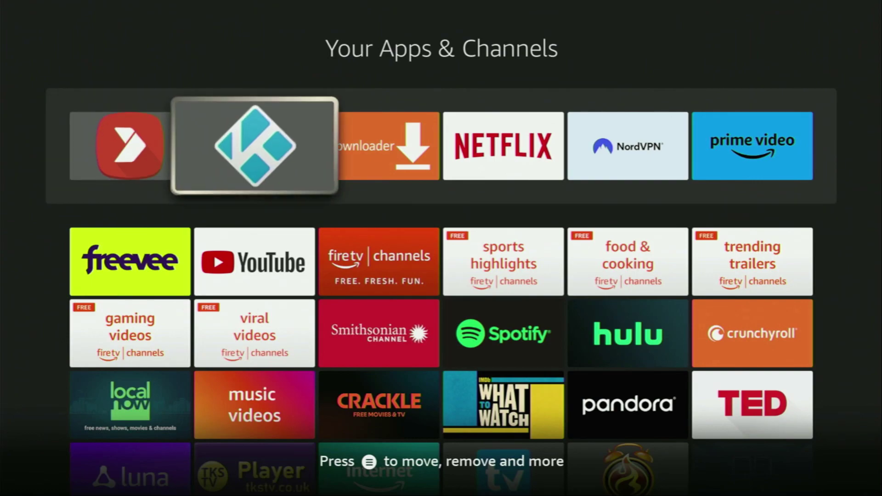
pyautogui.press('Right')
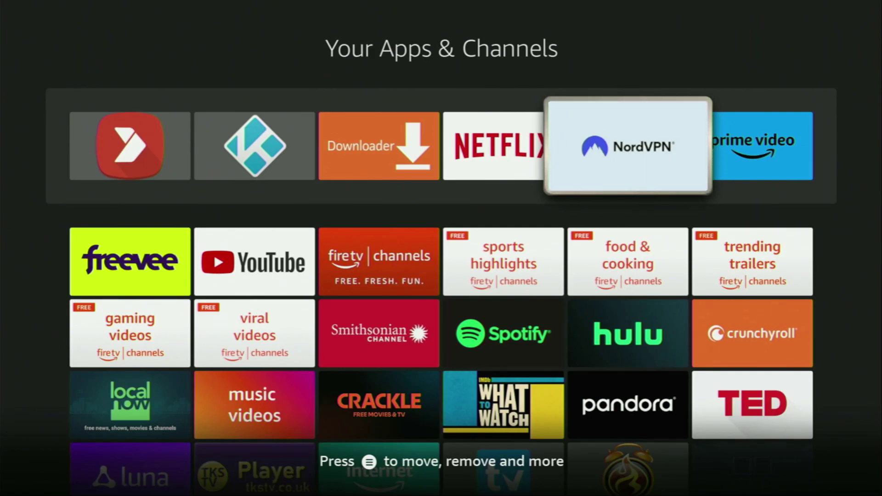
pyautogui.press('Left')
pyautogui.press('Left')
pyautogui.press('Left')
pyautogui.press('Left')
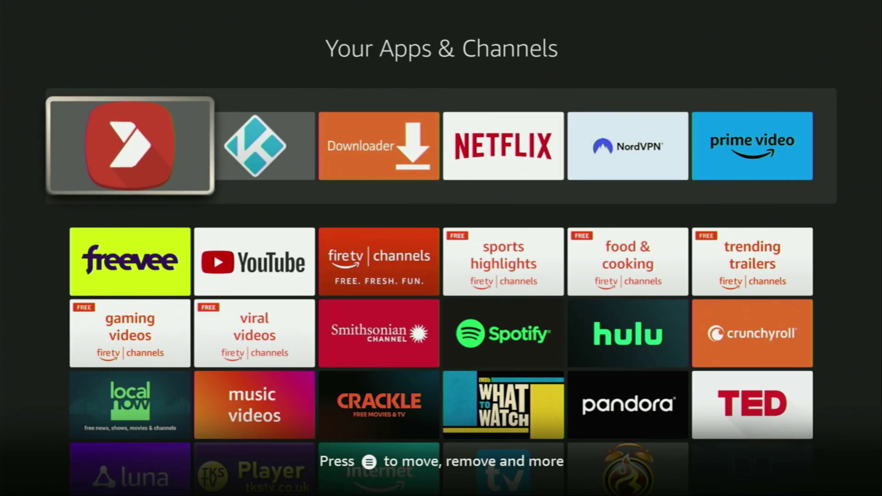
# Launch Aptoide TV, allow its file access, and browse through the Top Apps row
pyautogui.press('Return')
pyautogui.press('Return')
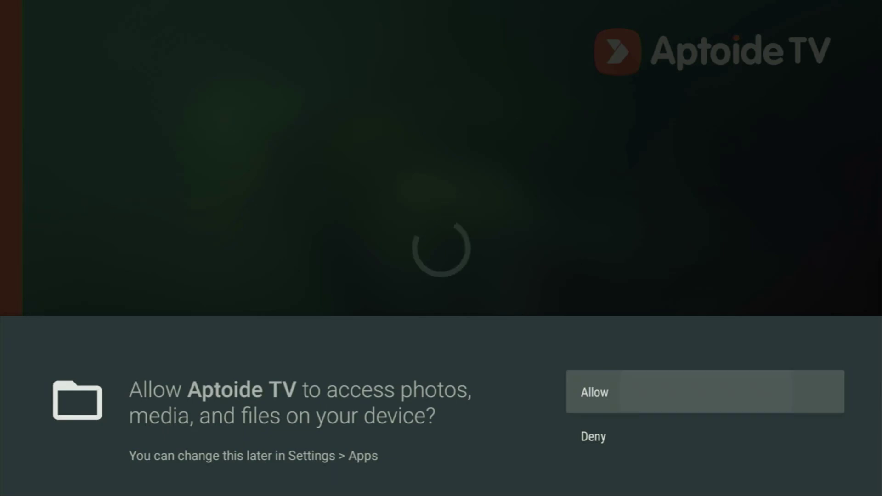
pyautogui.press('Return')
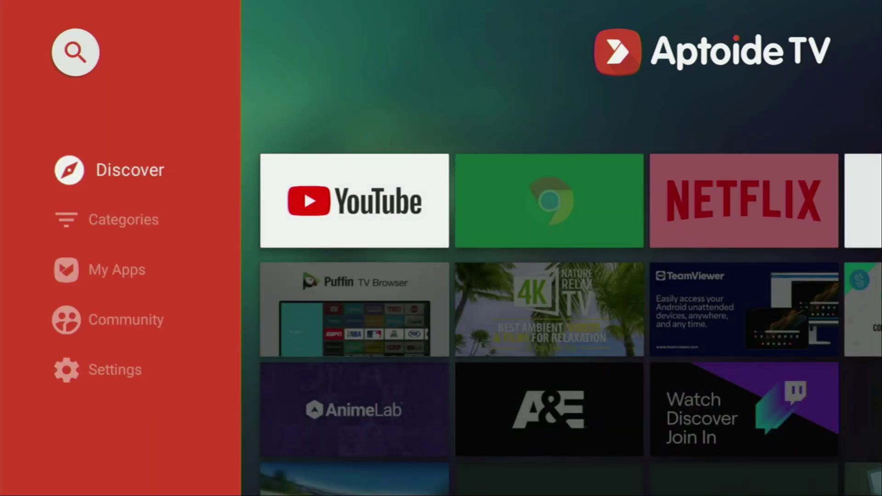
pyautogui.press('Right')
pyautogui.press('Right')
pyautogui.press('Right')
pyautogui.press('Right')
pyautogui.press('Right')
pyautogui.press('Right')
pyautogui.press('Right')
pyautogui.press('Right')
pyautogui.press('Right')
pyautogui.press('Right')
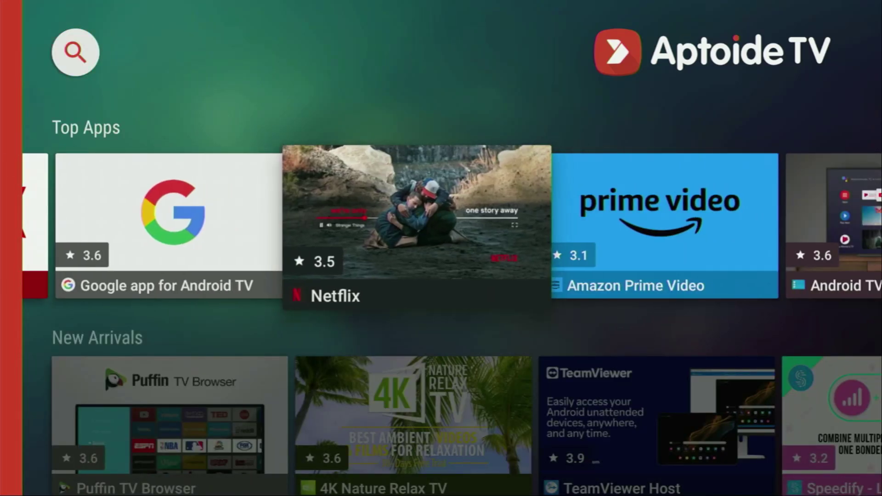
pyautogui.press('Right')
pyautogui.press('Right')
pyautogui.press('Right')
pyautogui.press('Right')
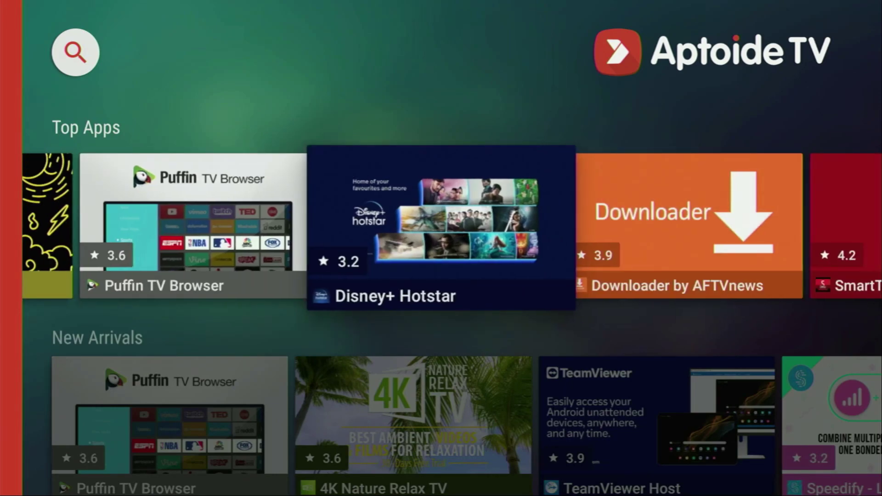